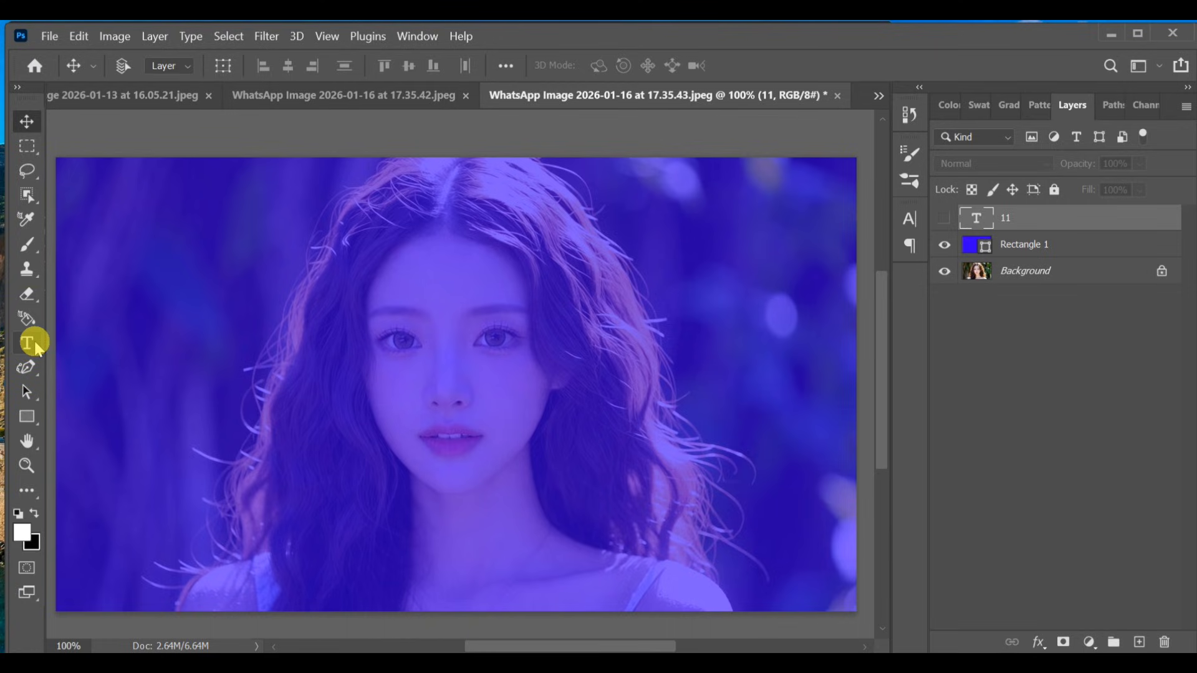
# Make the hidden "11" text layer visible and duplicate it.
pyautogui.click(36, 347)
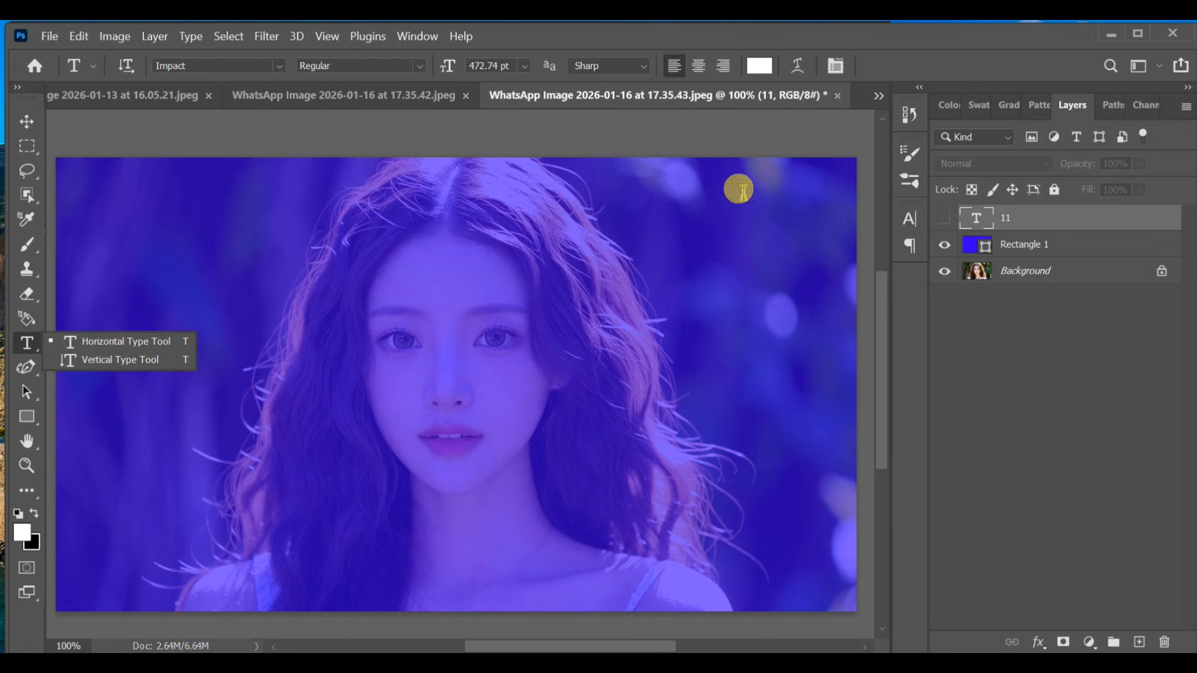
pyautogui.click(943, 227)
pyautogui.click(944, 221)
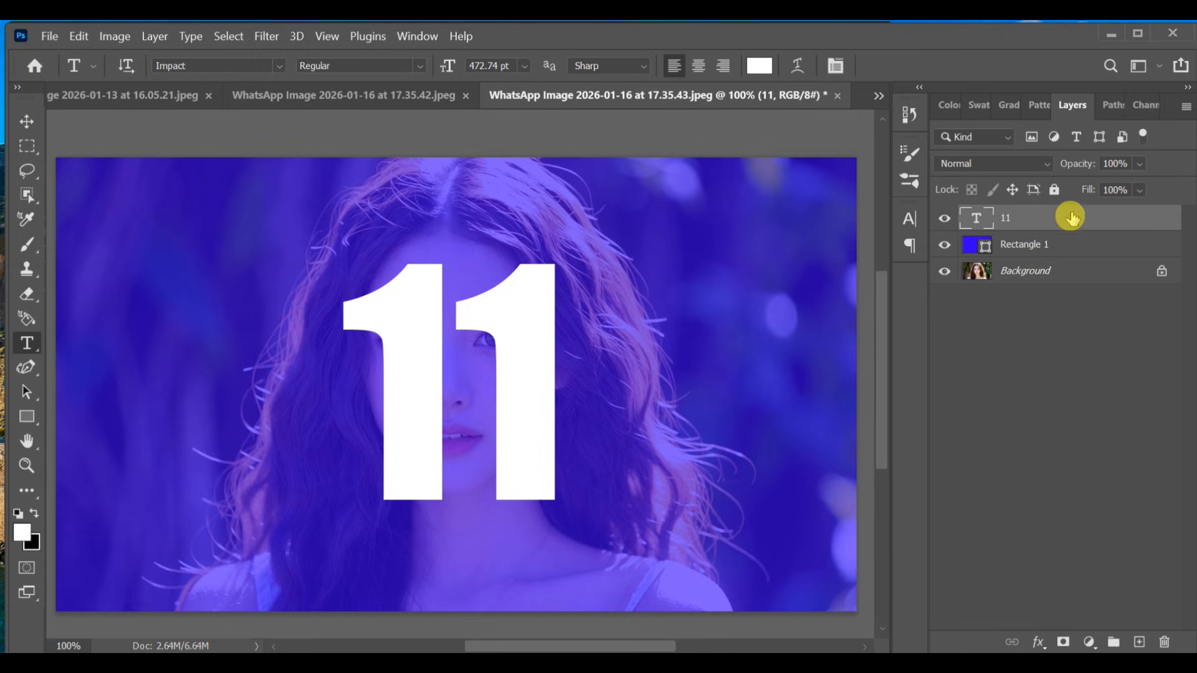
pyautogui.hotkey('ctrl', 'j')
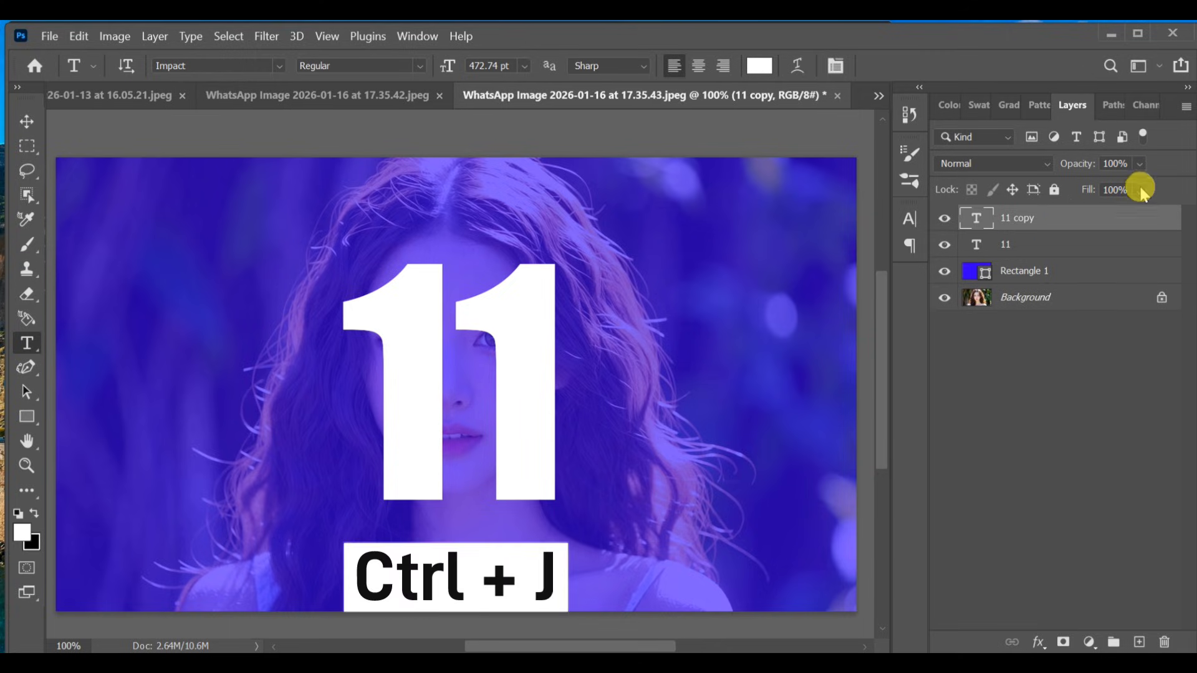
# Set the fill of both the "11 copy" and the original "11" text layers to 0%.
pyautogui.click(1140, 190)
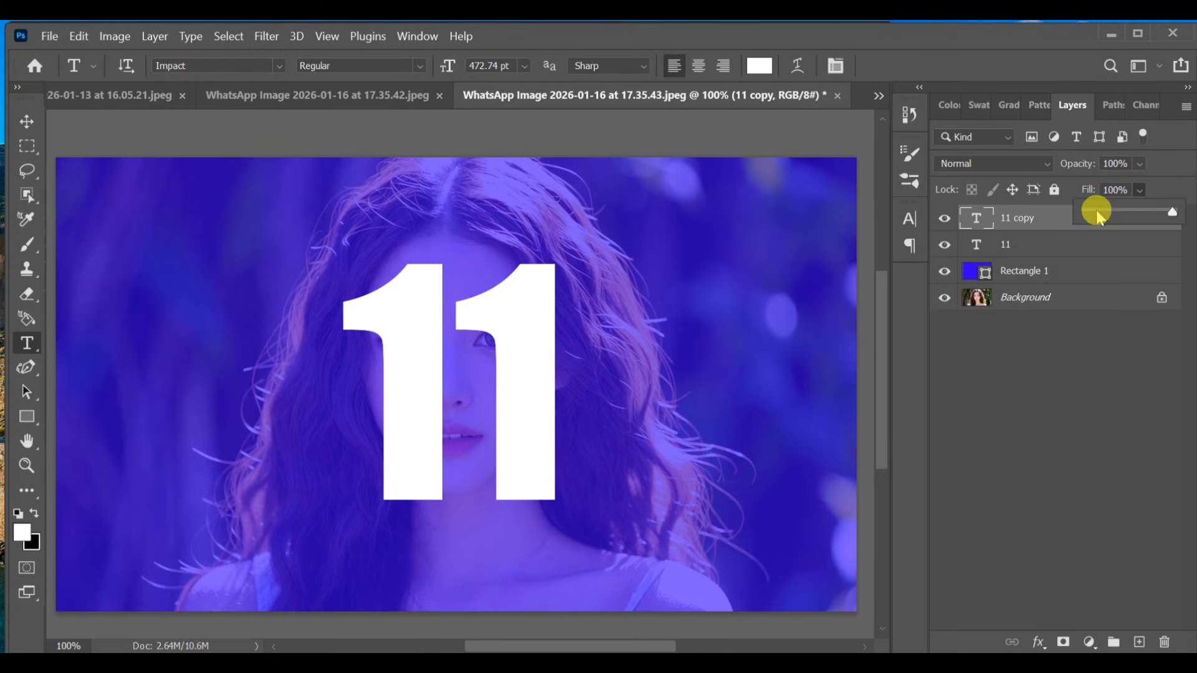
pyautogui.click(1010, 246)
pyautogui.click(1034, 242)
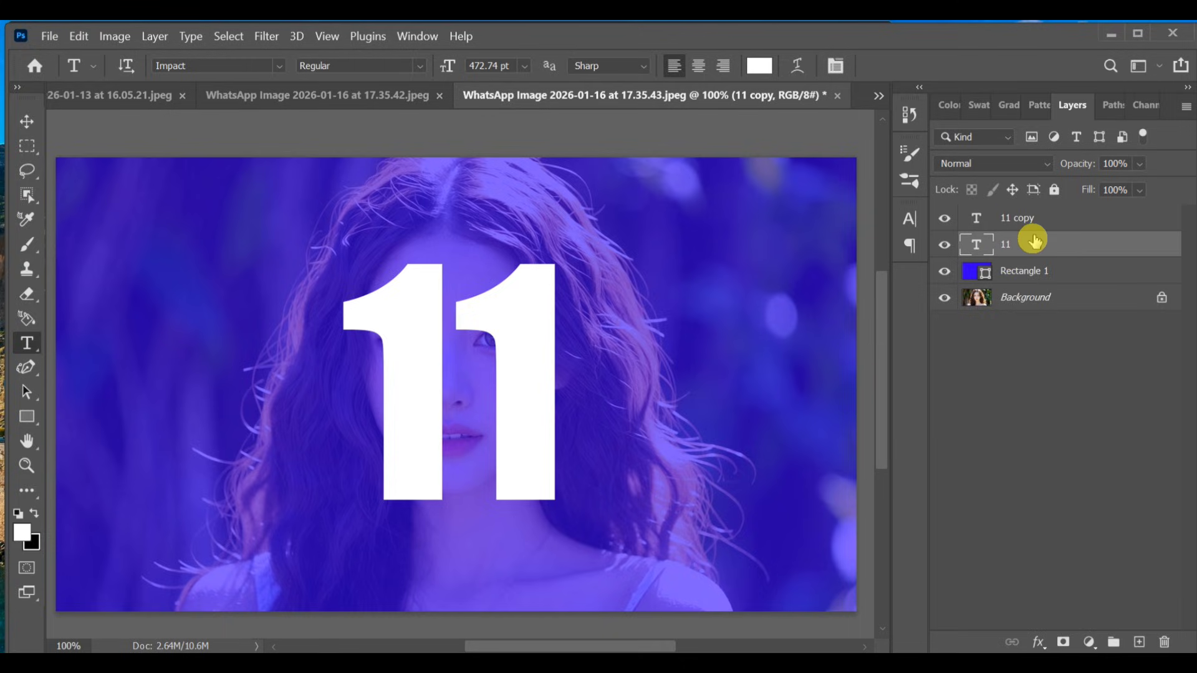
pyautogui.moveTo(1140, 190); pyautogui.dragTo(1075, 272)
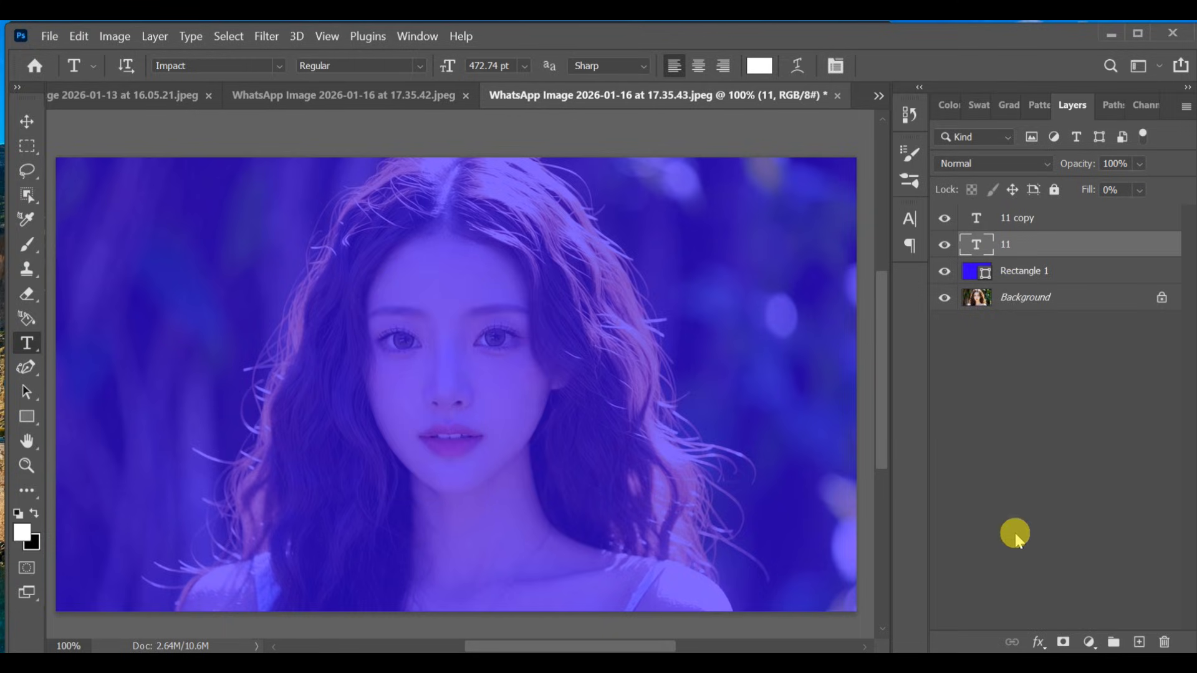
# Add a Bevel & Emboss effect to the original "11" text layer with a depth of 1000%.
pyautogui.click(1039, 643)
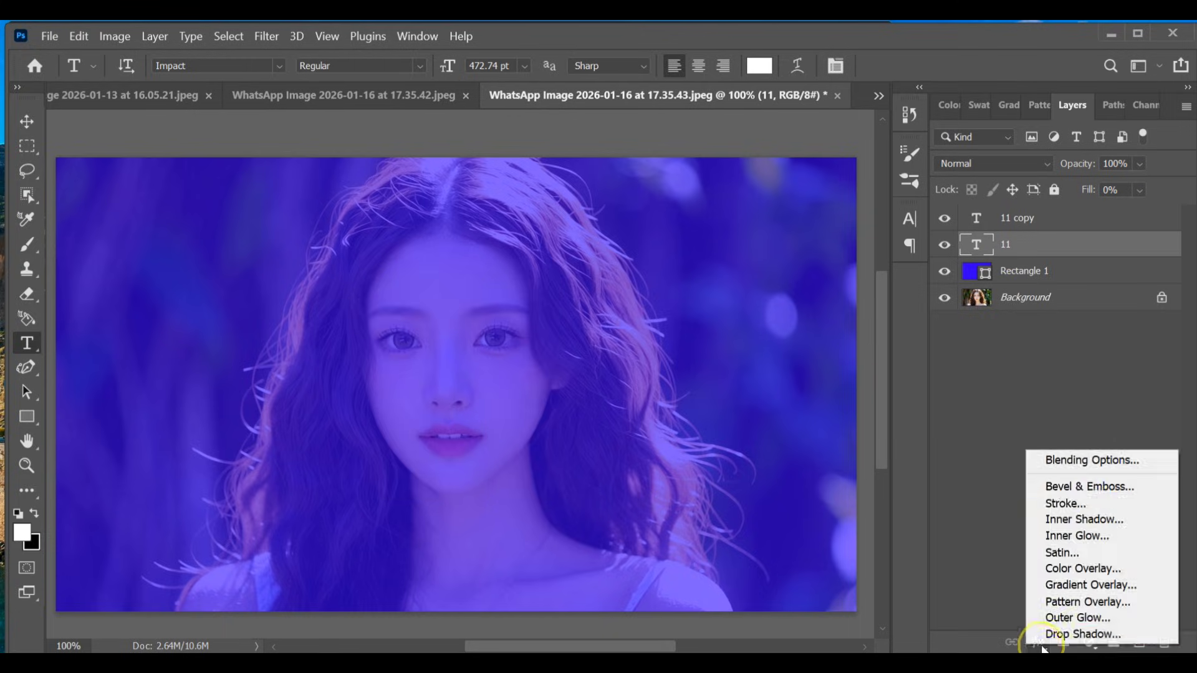
pyautogui.click(1093, 461)
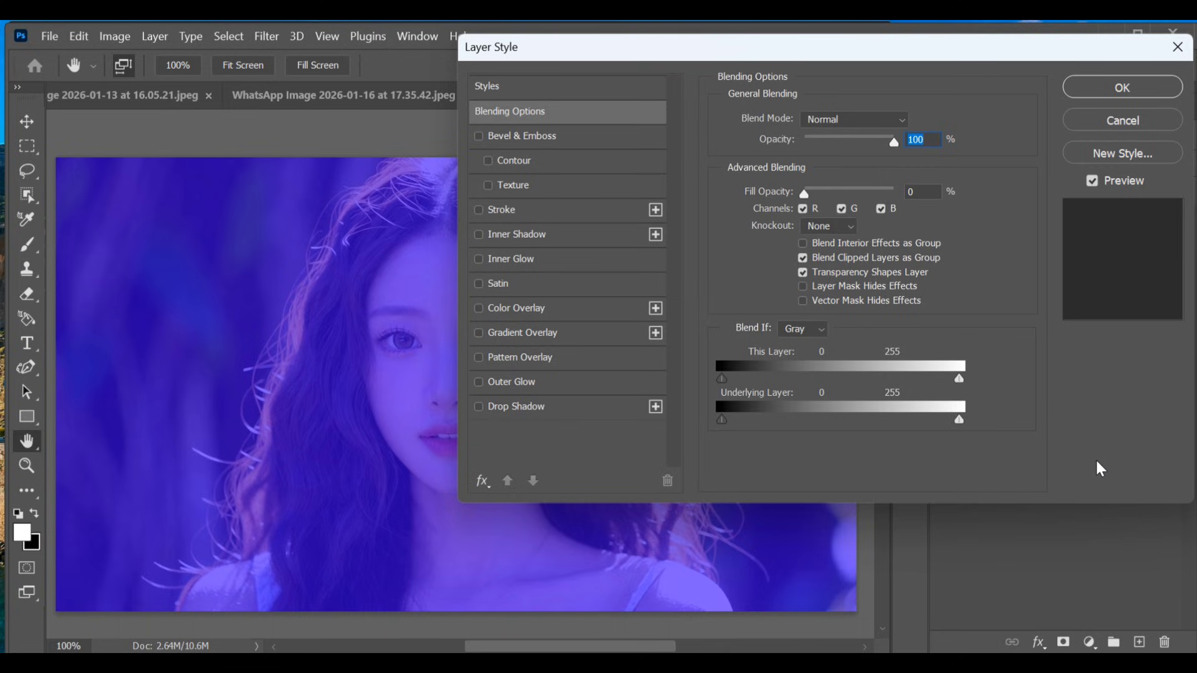
pyautogui.click(529, 135)
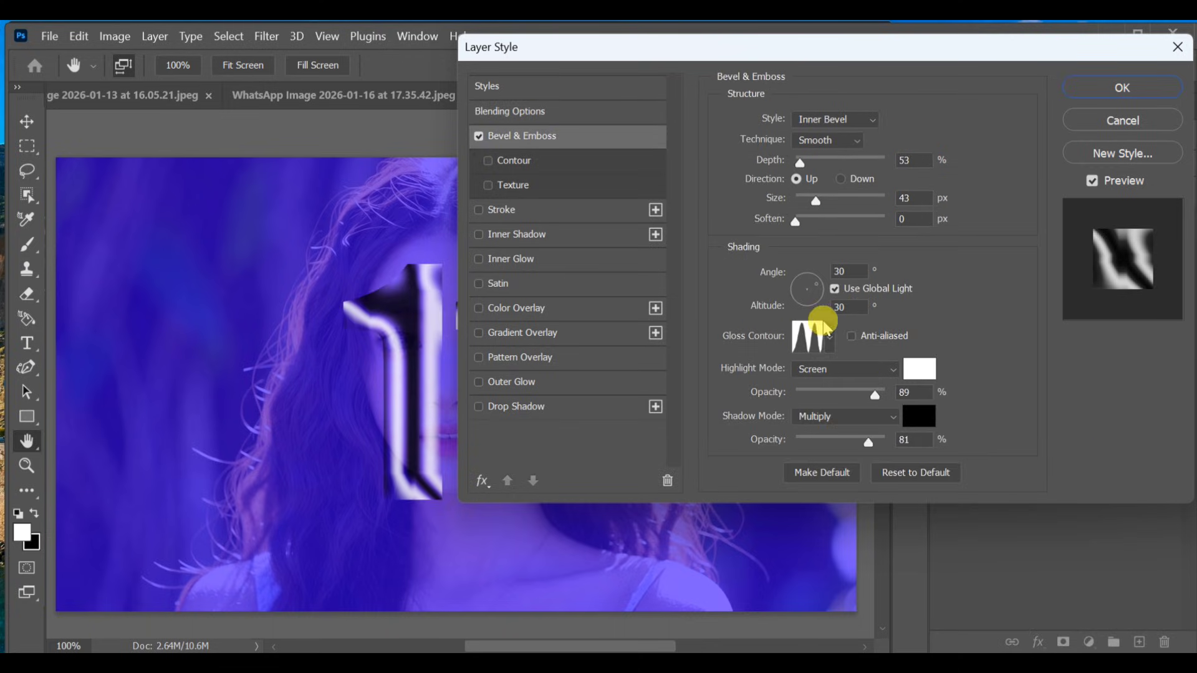
pyautogui.moveTo(801, 163); pyautogui.dragTo(895, 150)
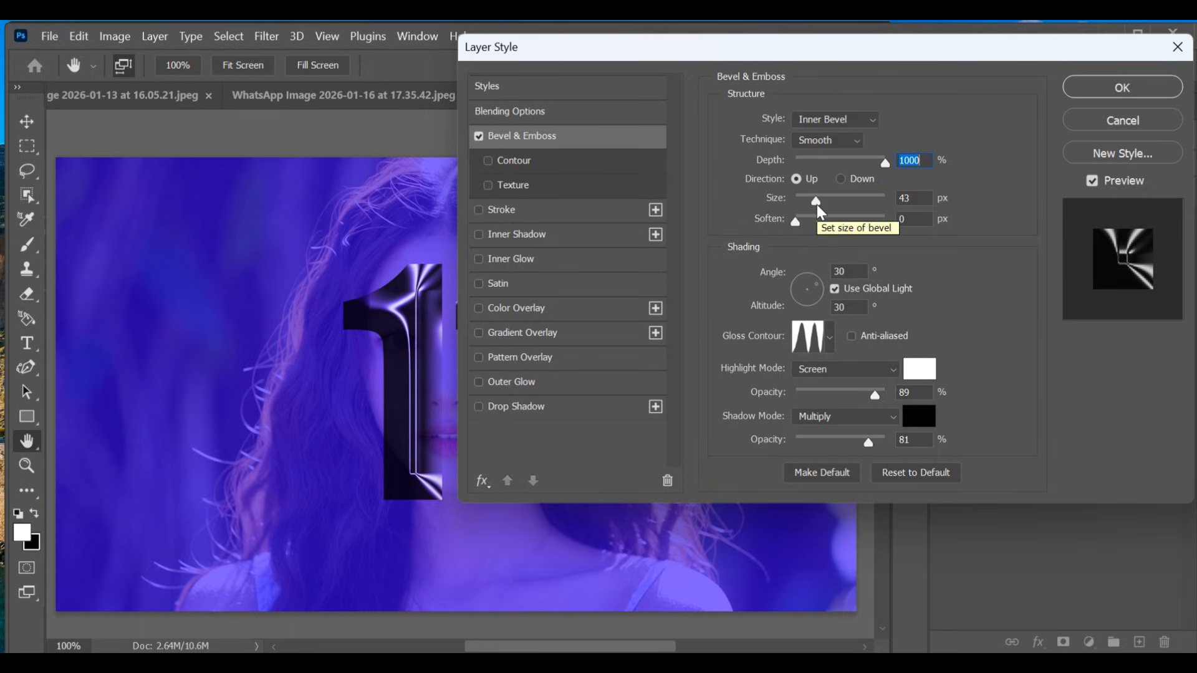
# Set the bevel's size to 20 px and its soften value to 3 px.
pyautogui.click(922, 194)
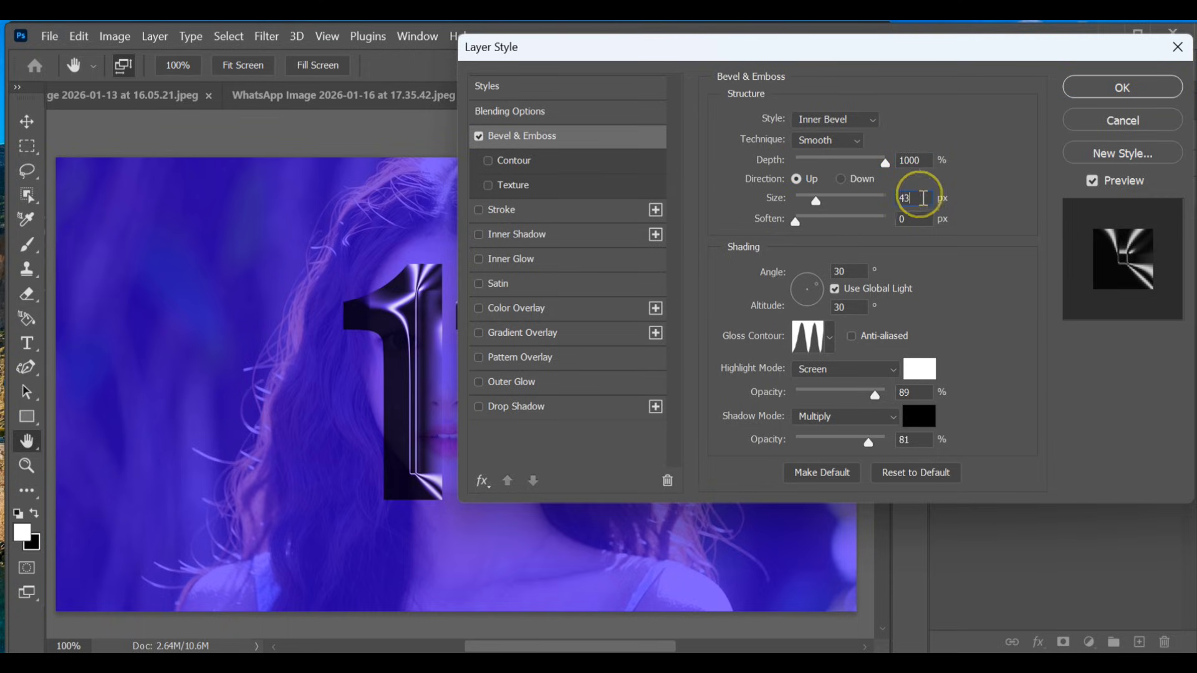
pyautogui.press('BackSpace')
pyautogui.press('BackSpace')
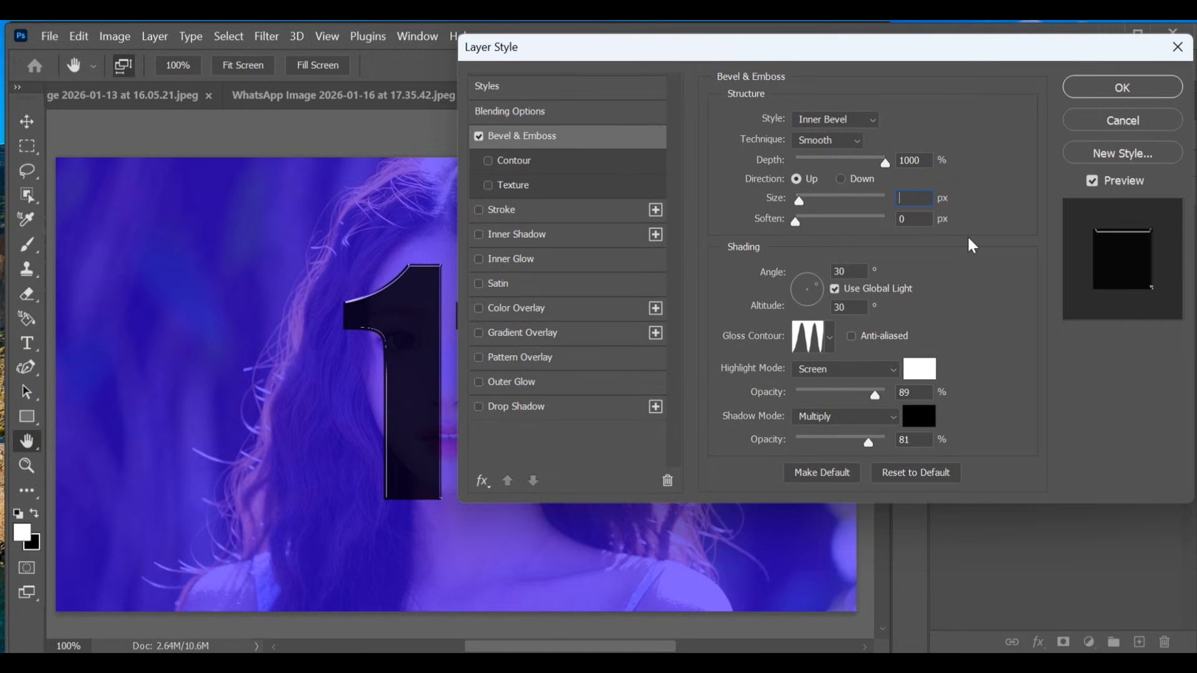
pyautogui.write('20')
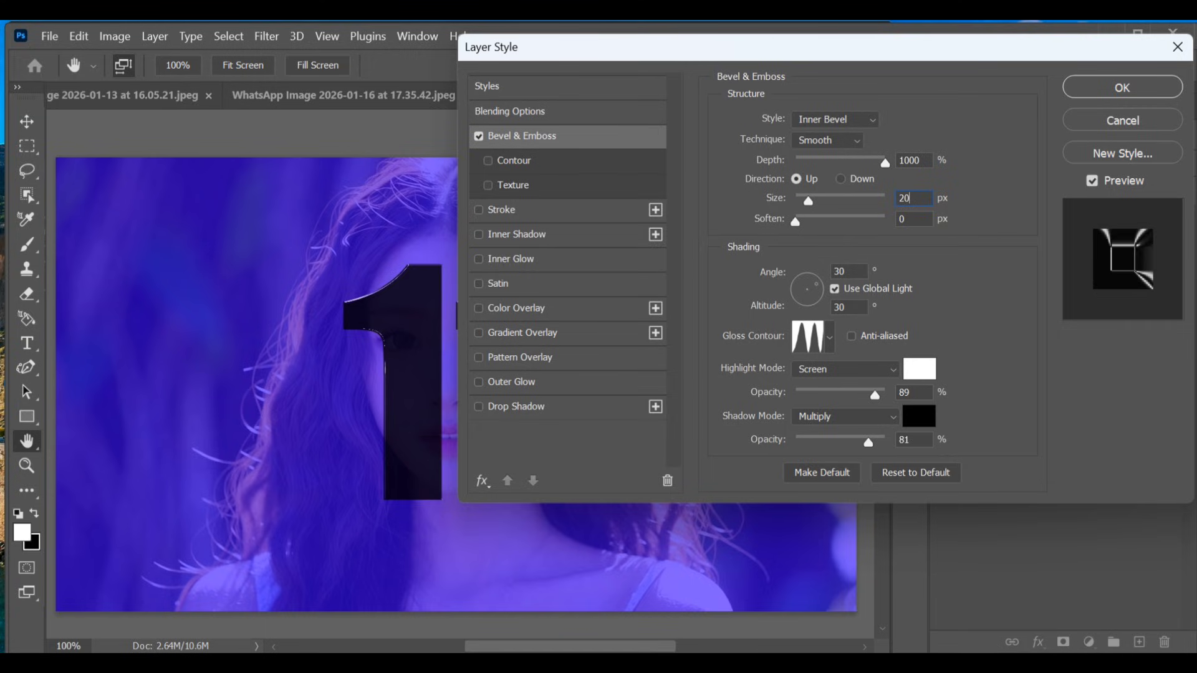
pyautogui.click(920, 219)
pyautogui.write('30')
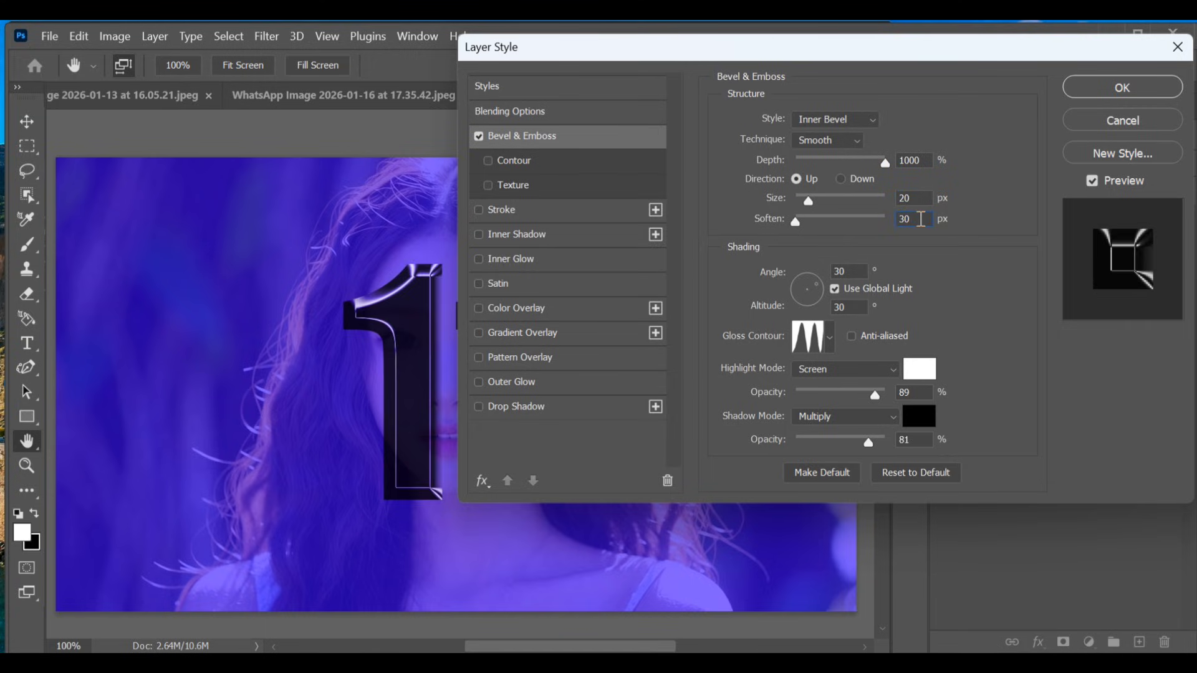
pyautogui.press('BackSpace')
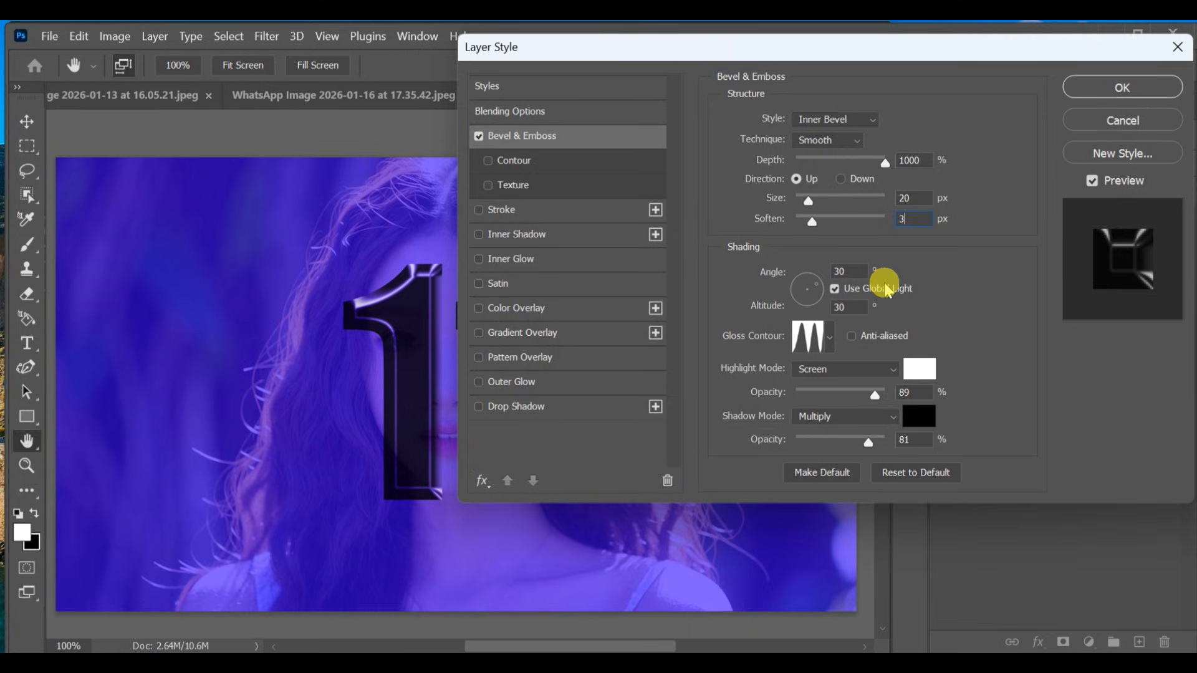
# Set the bevel's shading angle to 90°.
pyautogui.click(850, 267)
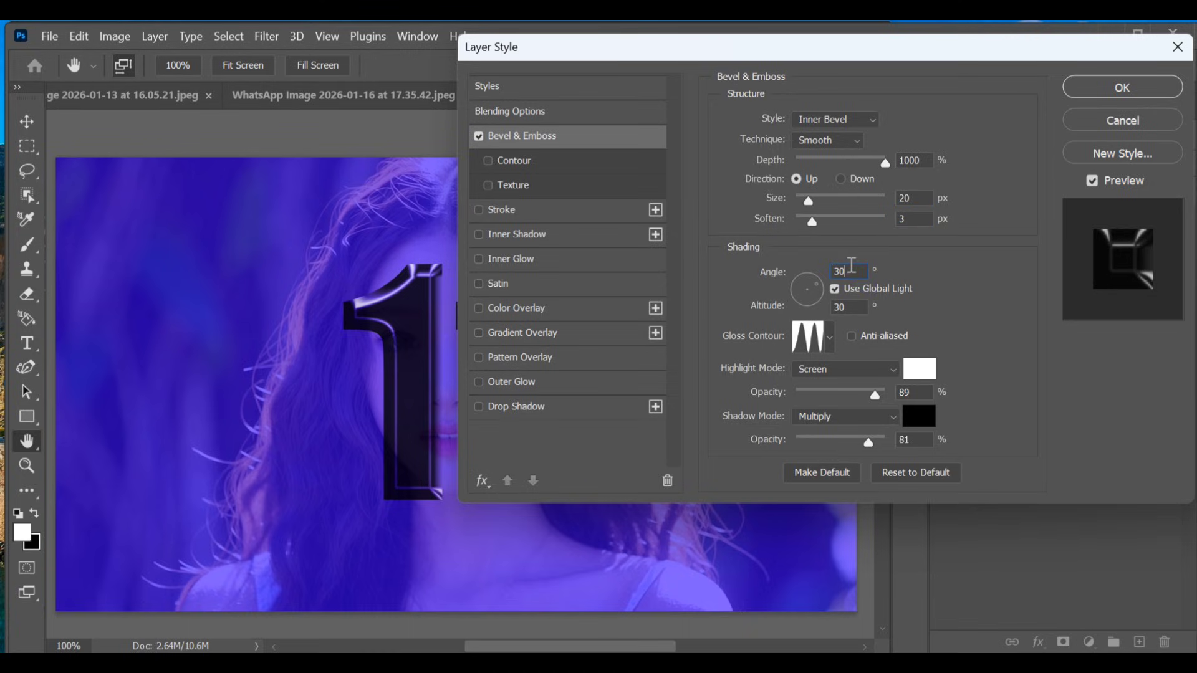
pyautogui.click(851, 266)
pyautogui.press('BackSpace')
pyautogui.press('BackSpace')
pyautogui.write('90')
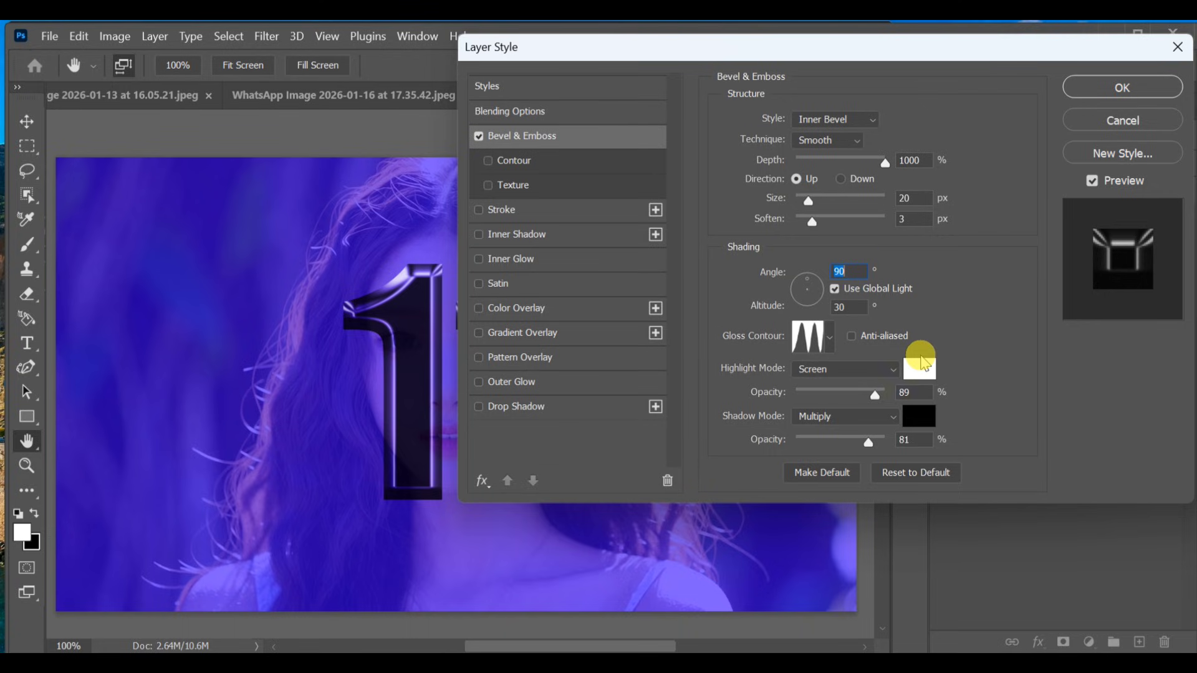
# Change the bevel's highlight color to blue 3333ff.
pyautogui.click(921, 369)
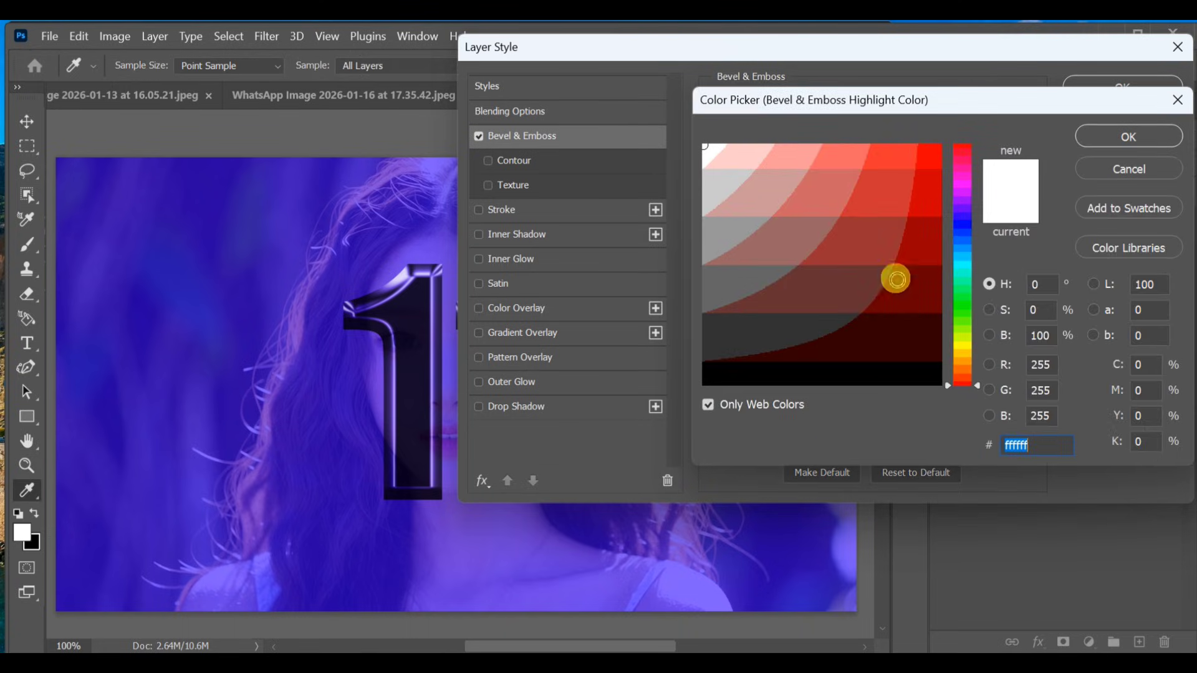
pyautogui.click(966, 224)
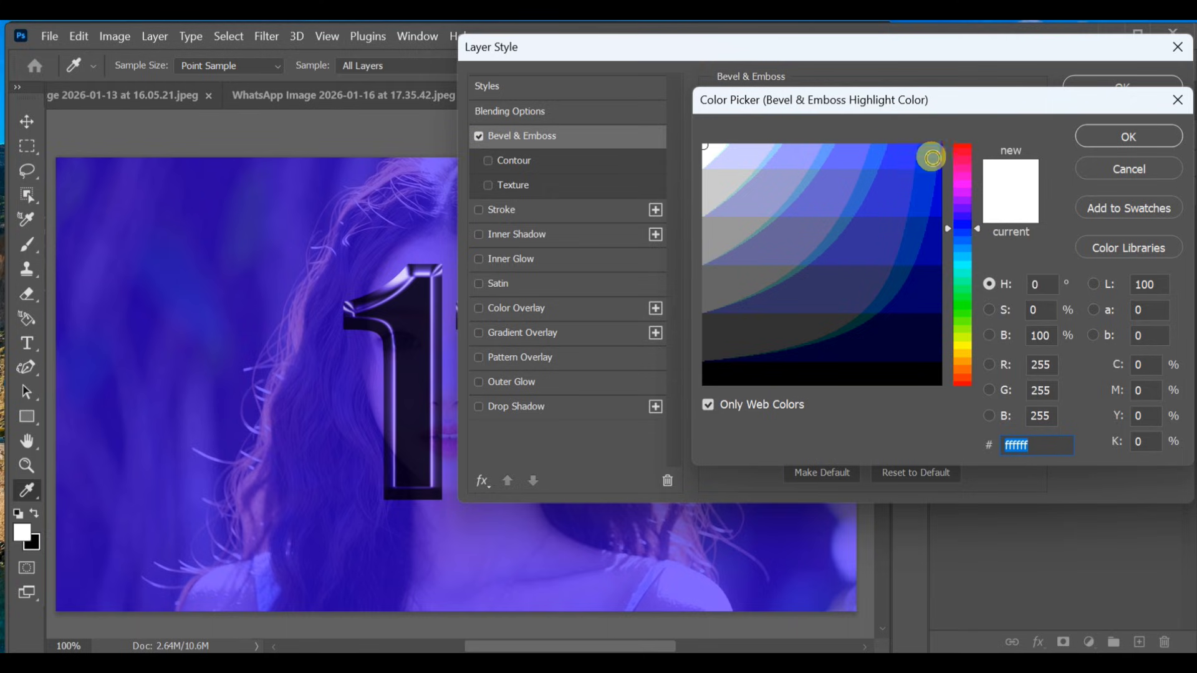
pyautogui.click(913, 143)
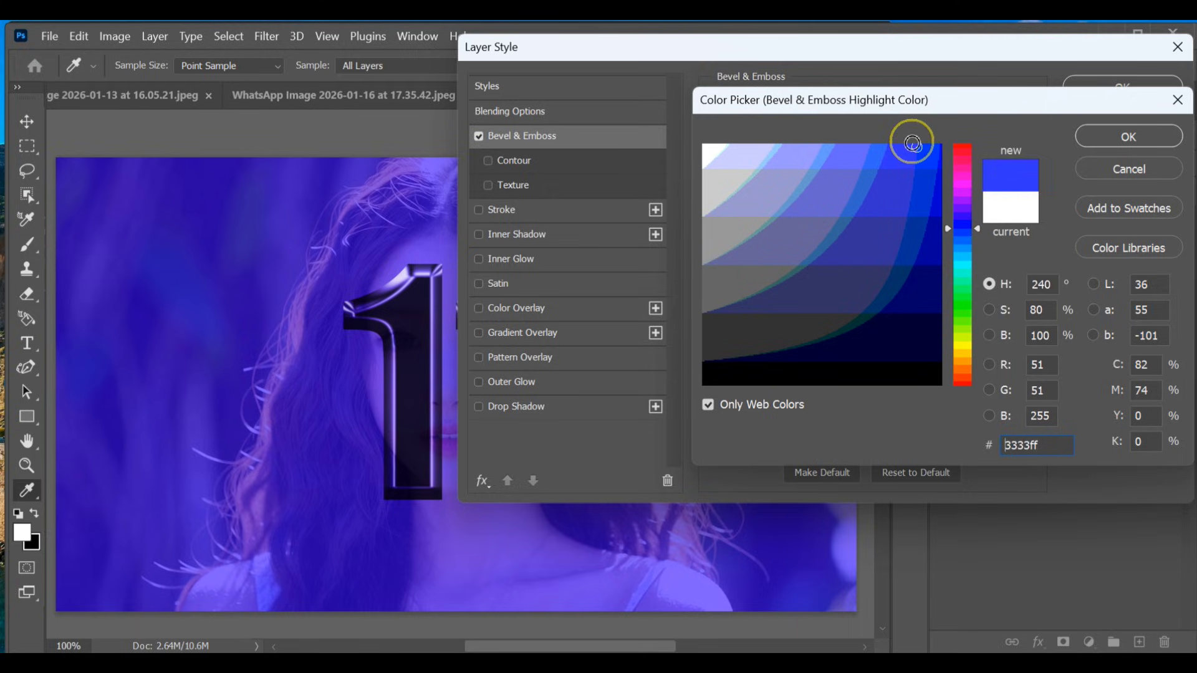
pyautogui.click(1129, 135)
# Set the bevel's shadow opacity to 0% and its highlight opacity to 100%, keeping the current gloss contour.
pyautogui.moveTo(867, 443); pyautogui.dragTo(772, 466)
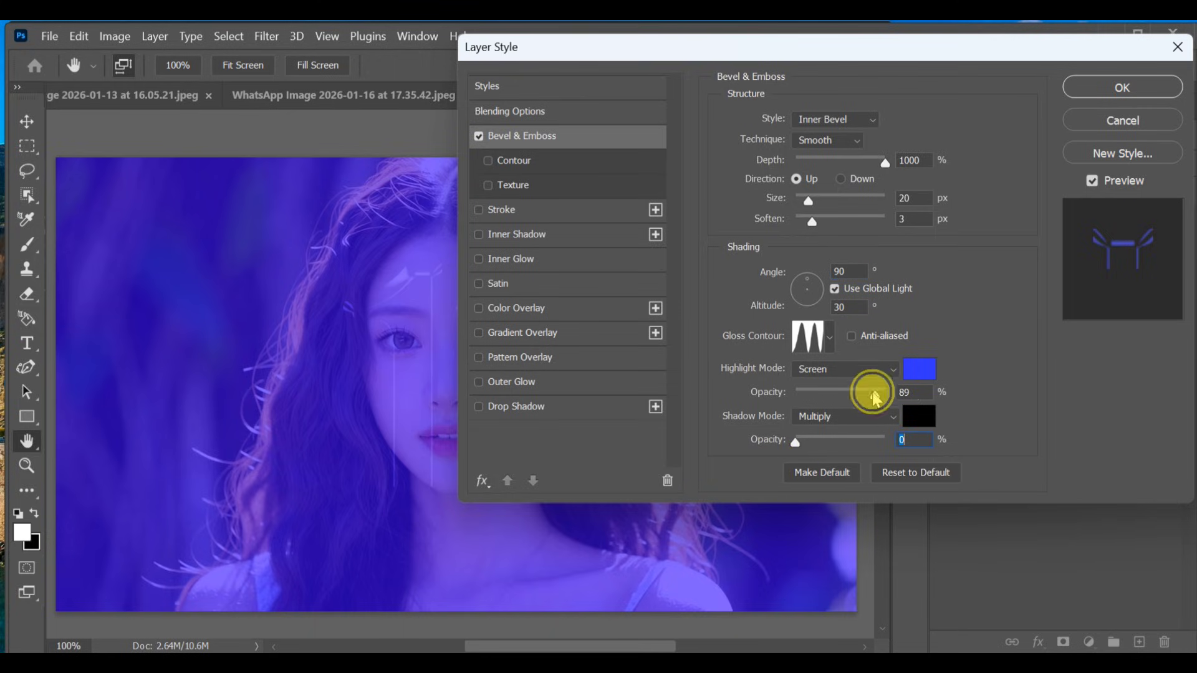
pyautogui.moveTo(875, 394)
pyautogui.mouseDown()
pyautogui.moveTo(921, 386)
pyautogui.moveTo(894, 393)
pyautogui.mouseUp()
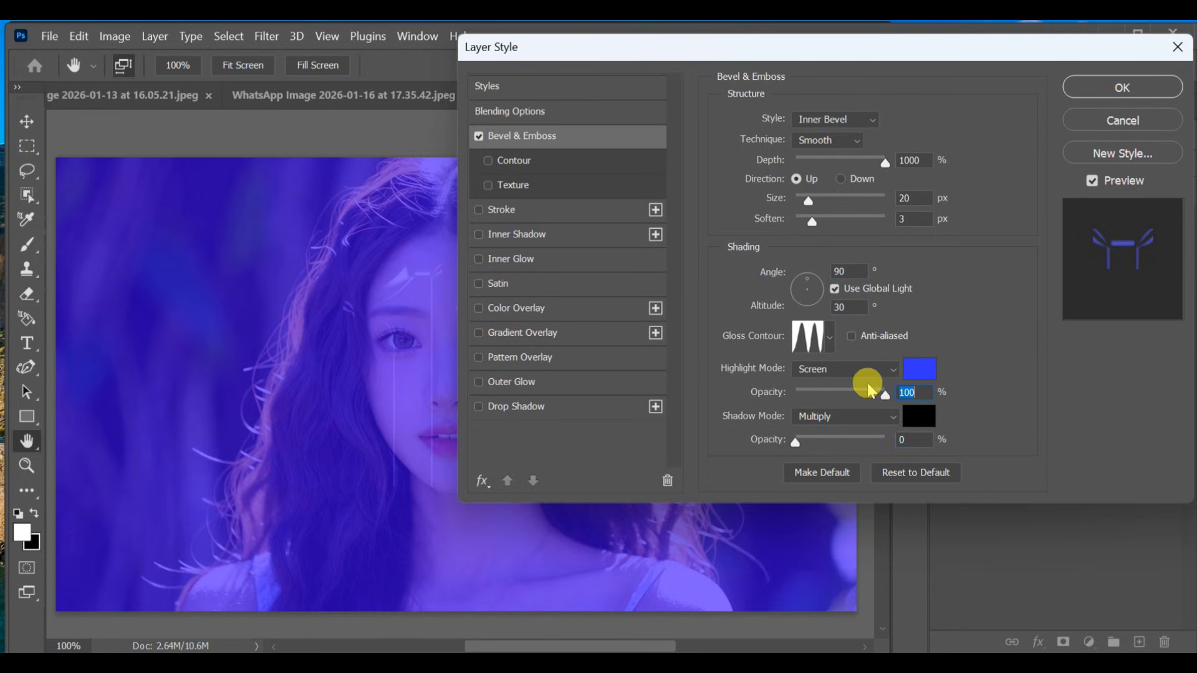
pyautogui.click(831, 340)
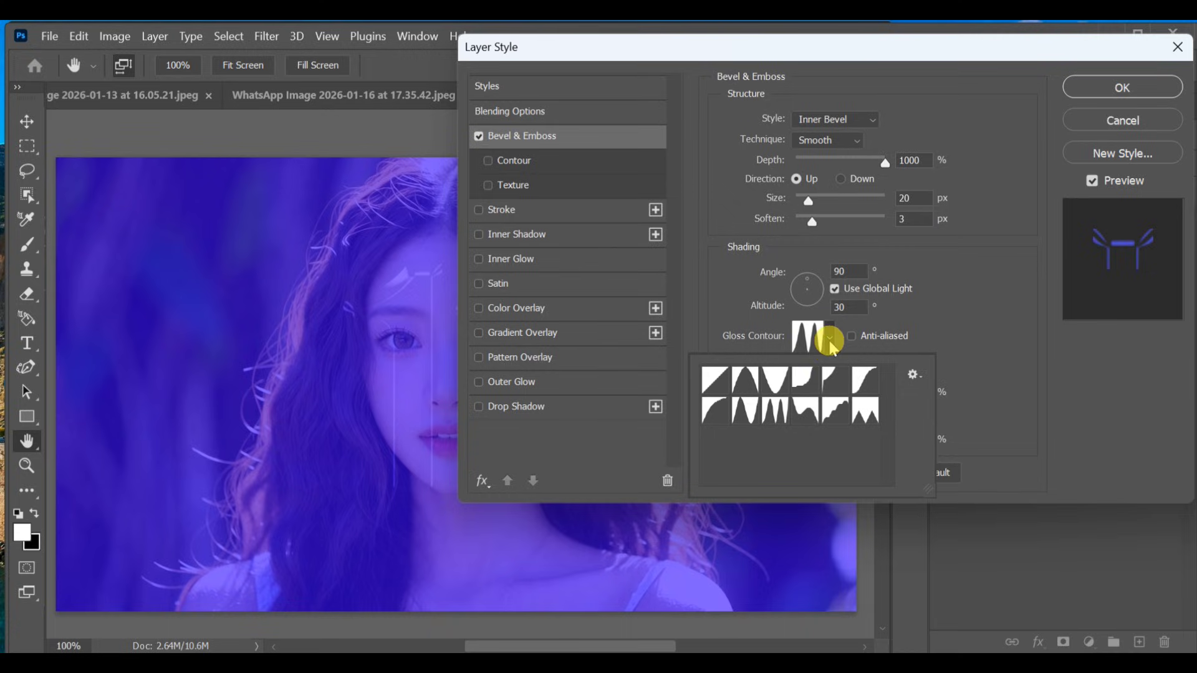
pyautogui.click(829, 339)
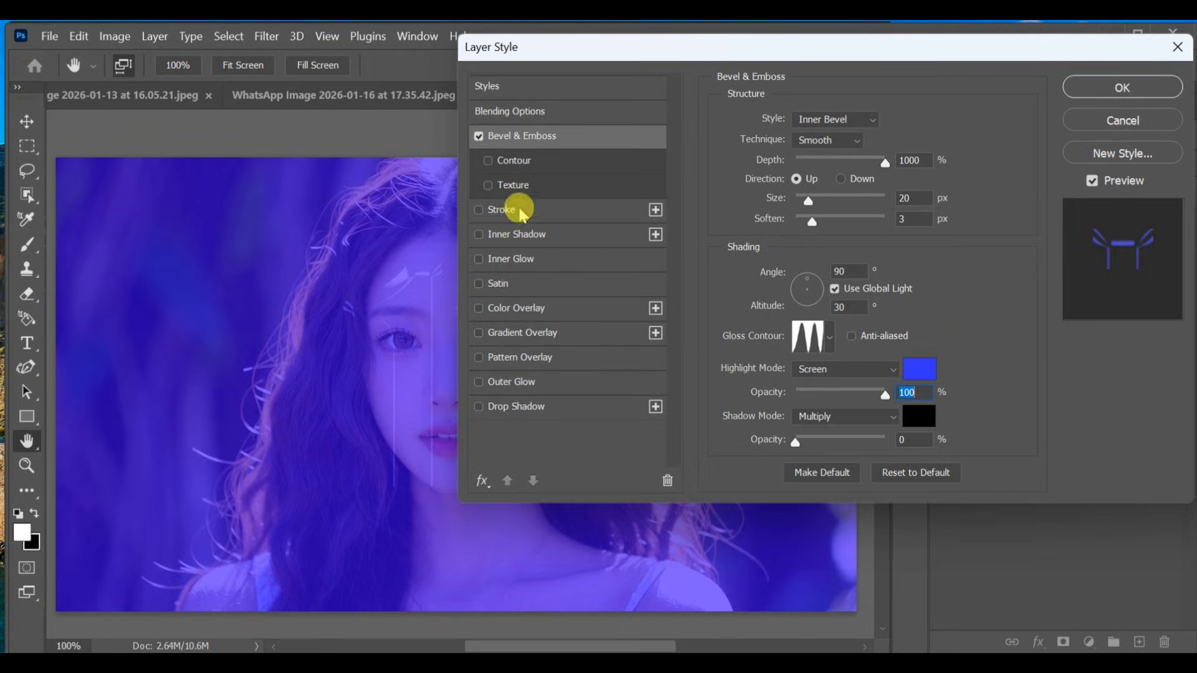
# Enable the bevel's Contour with the triple-peak preset, set its range to 58%, and apply the layer style.
pyautogui.click(527, 160)
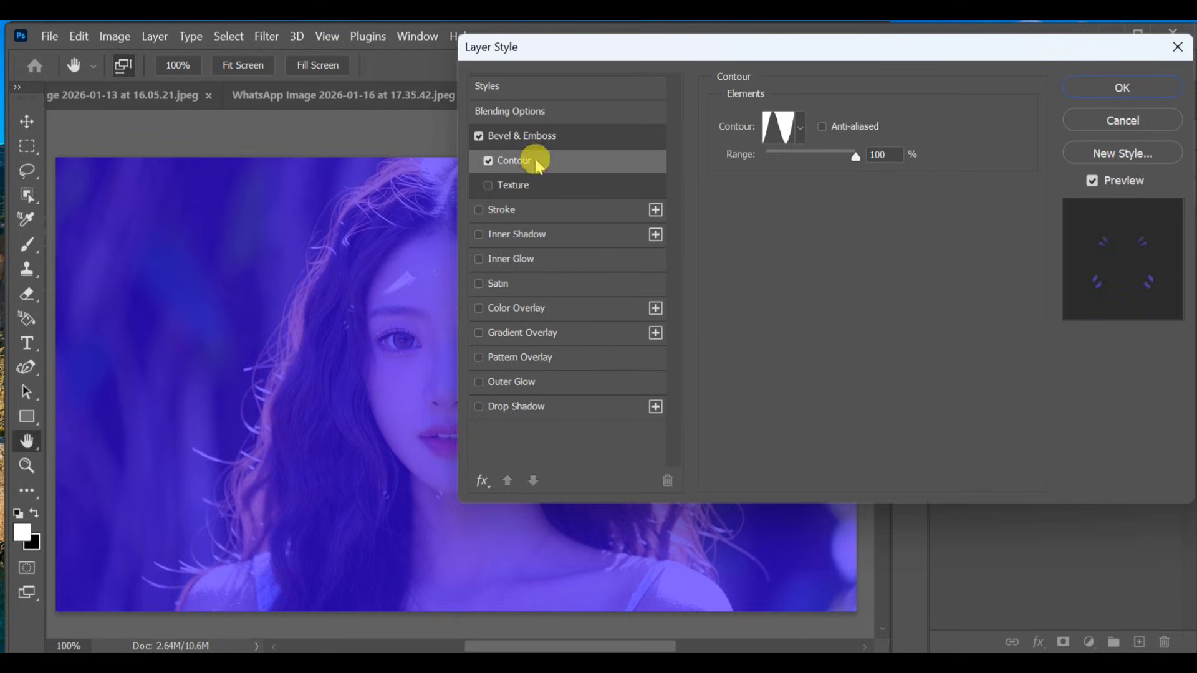
pyautogui.click(802, 129)
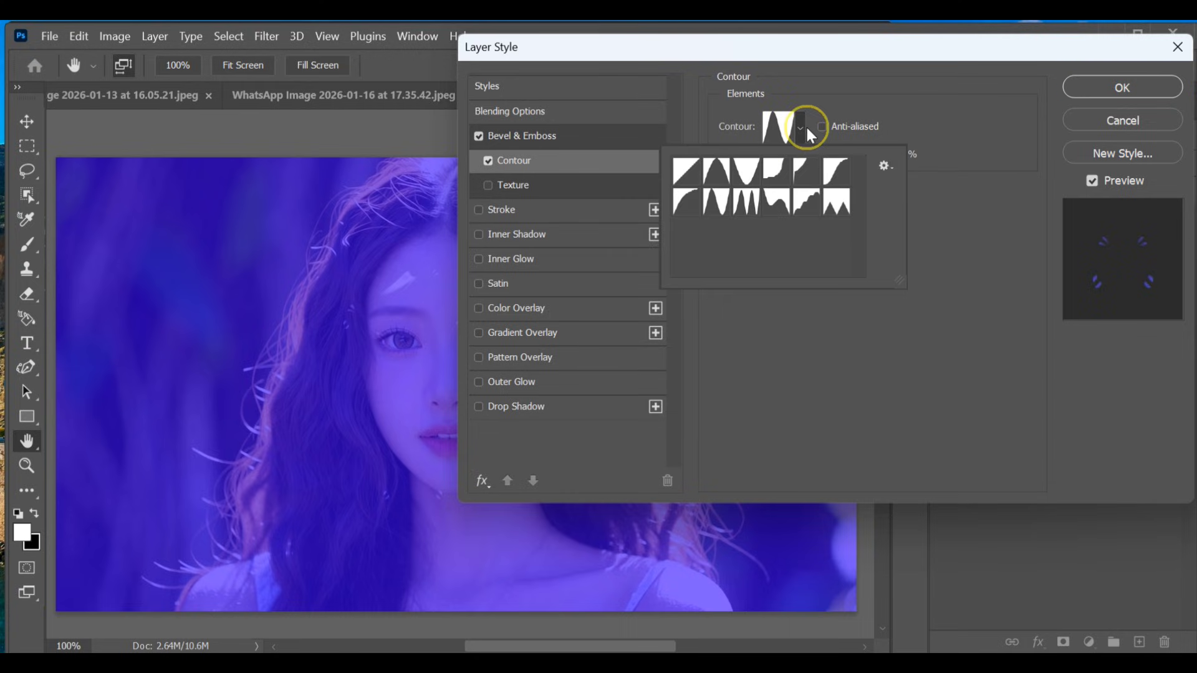
pyautogui.click(743, 211)
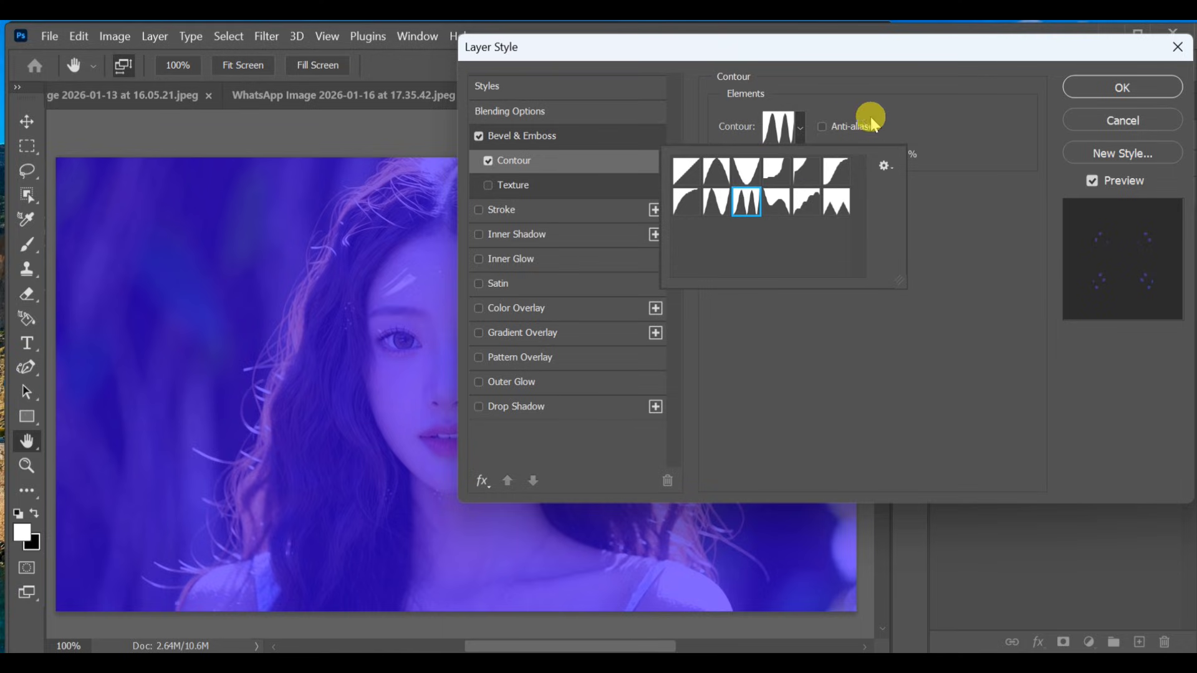
pyautogui.click(931, 112)
pyautogui.moveTo(856, 156); pyautogui.dragTo(821, 165)
pyautogui.click(848, 155)
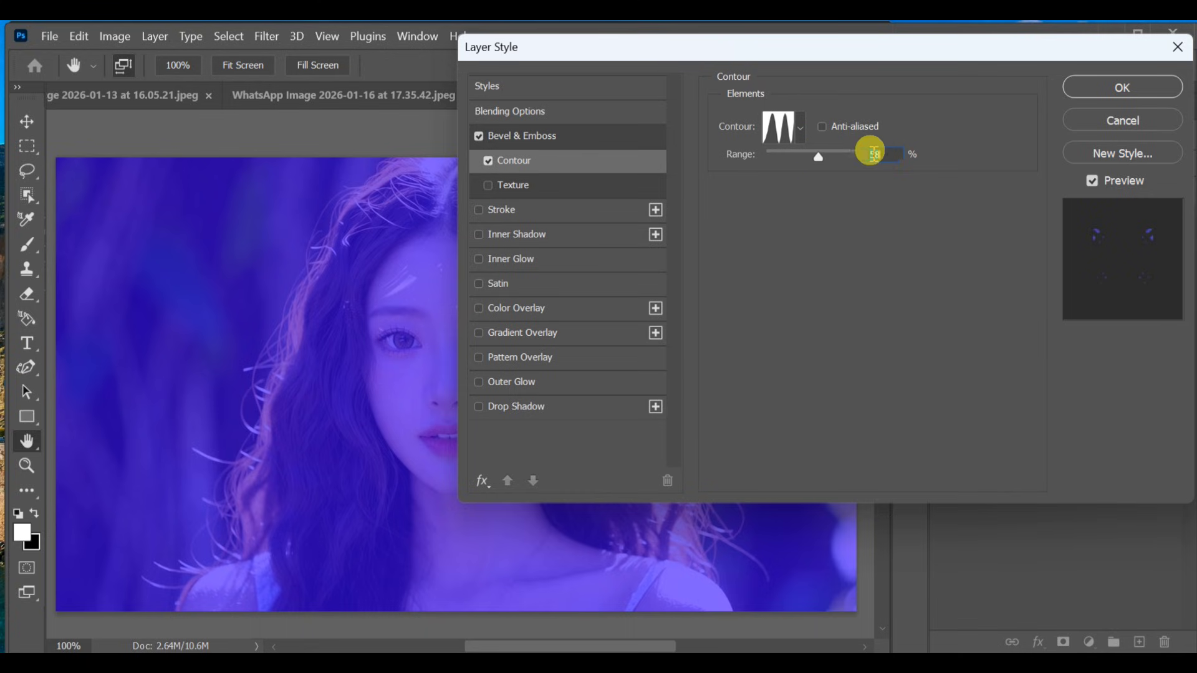
pyautogui.click(1071, 90)
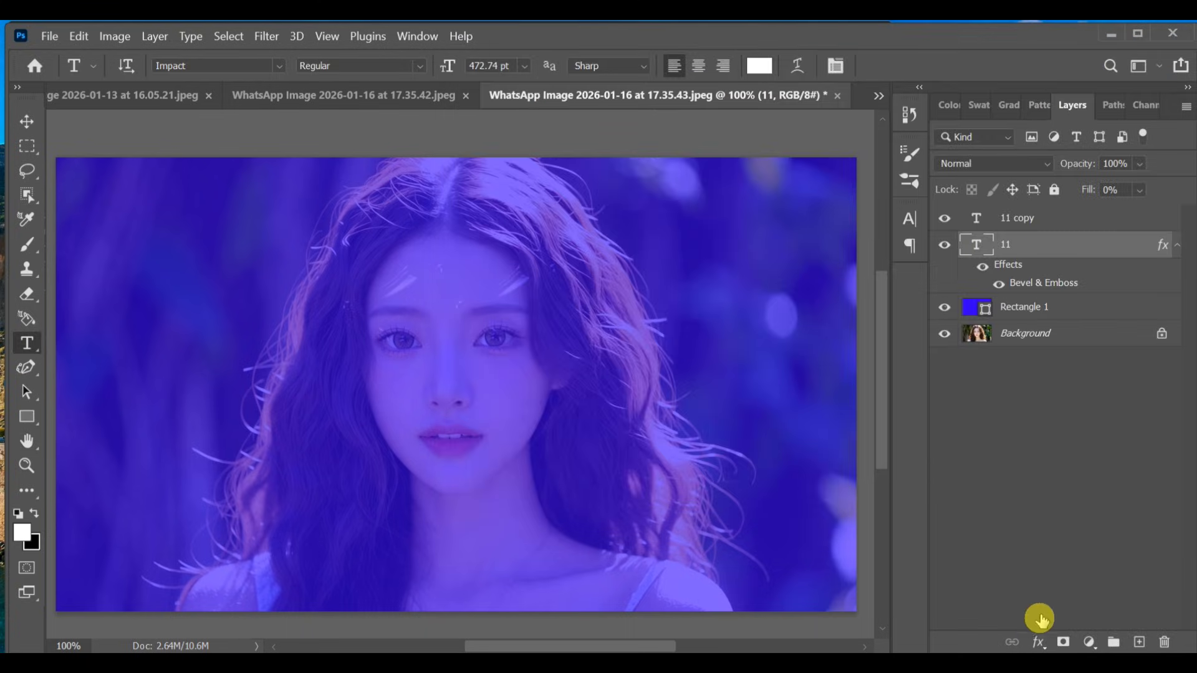
# Reopen the "11" layer's style settings and enable the Inner Shadow effect, leaving Inner Glow off.
pyautogui.click(1038, 643)
pyautogui.click(480, 258)
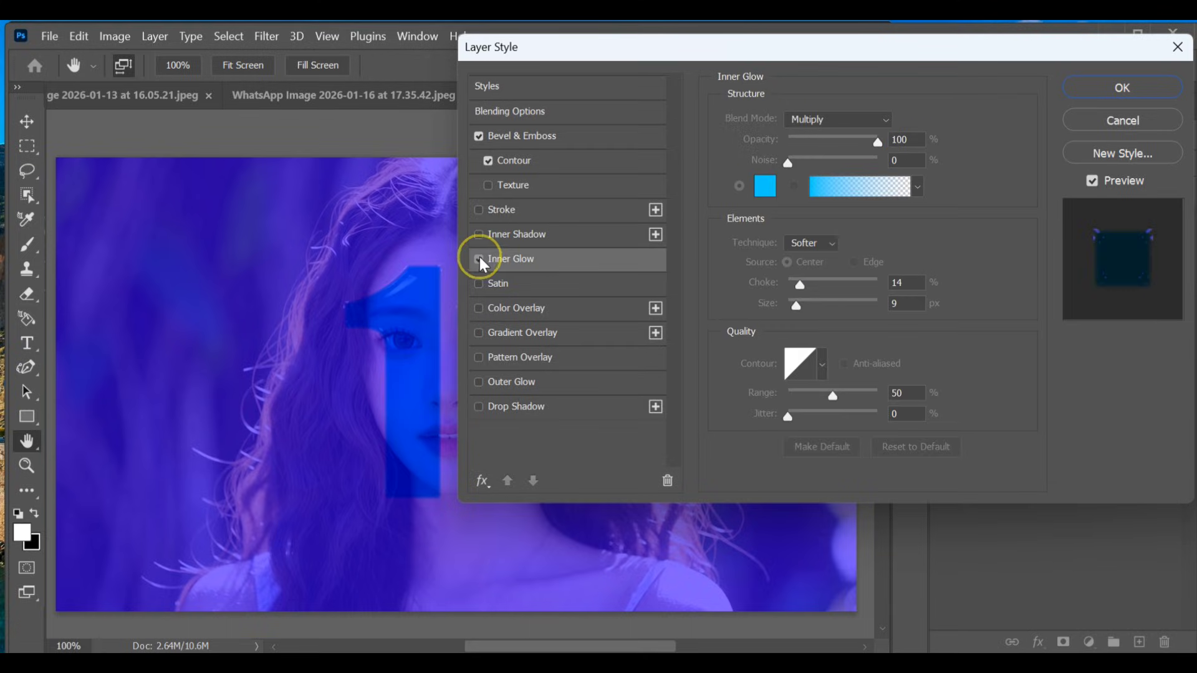
pyautogui.click(479, 259)
pyautogui.click(479, 235)
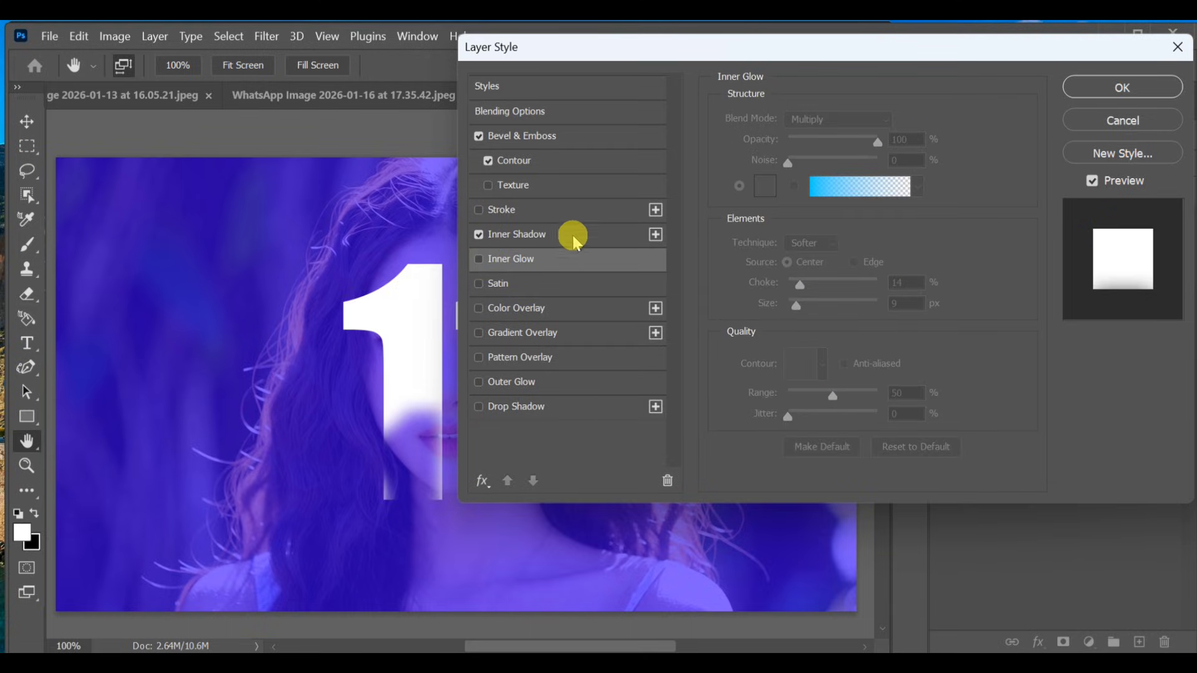
pyautogui.click(524, 236)
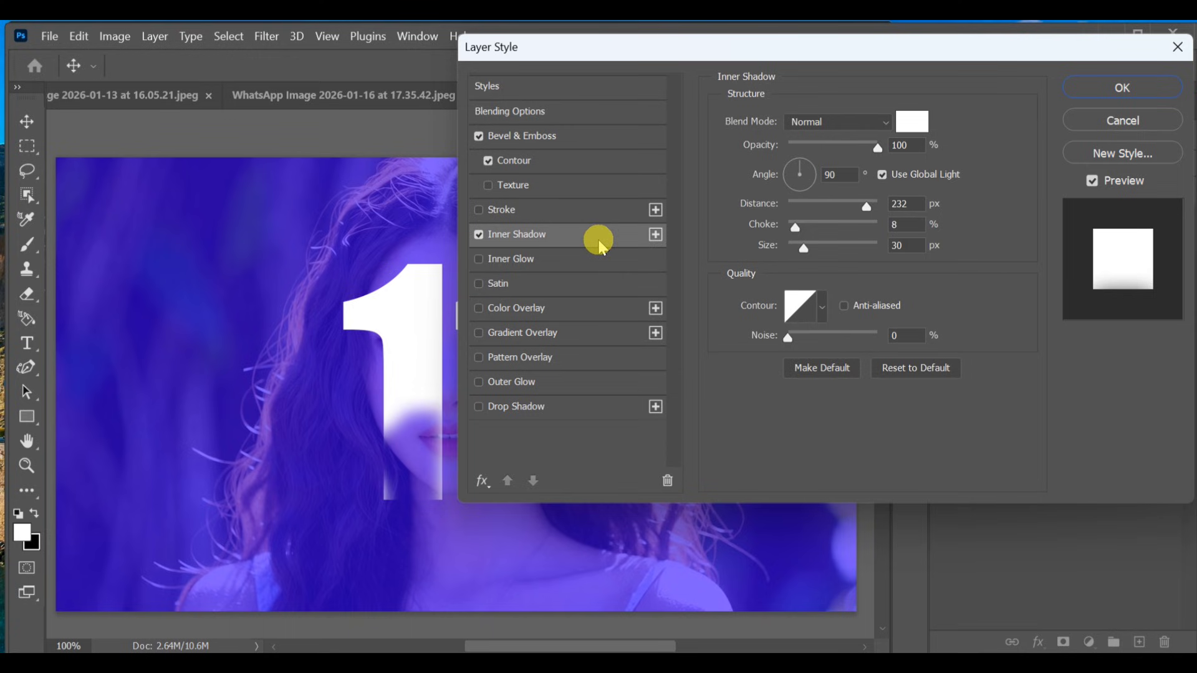
# Change the Inner Shadow color to light blue 6666ff.
pyautogui.click(916, 120)
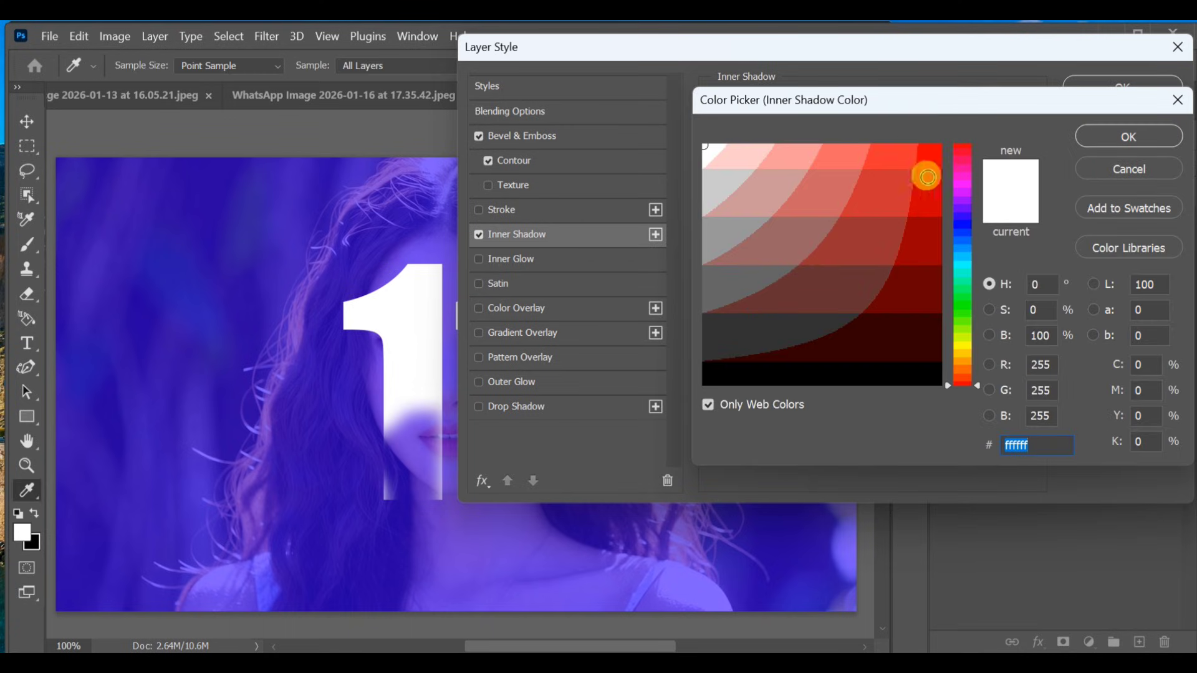
pyautogui.click(963, 220)
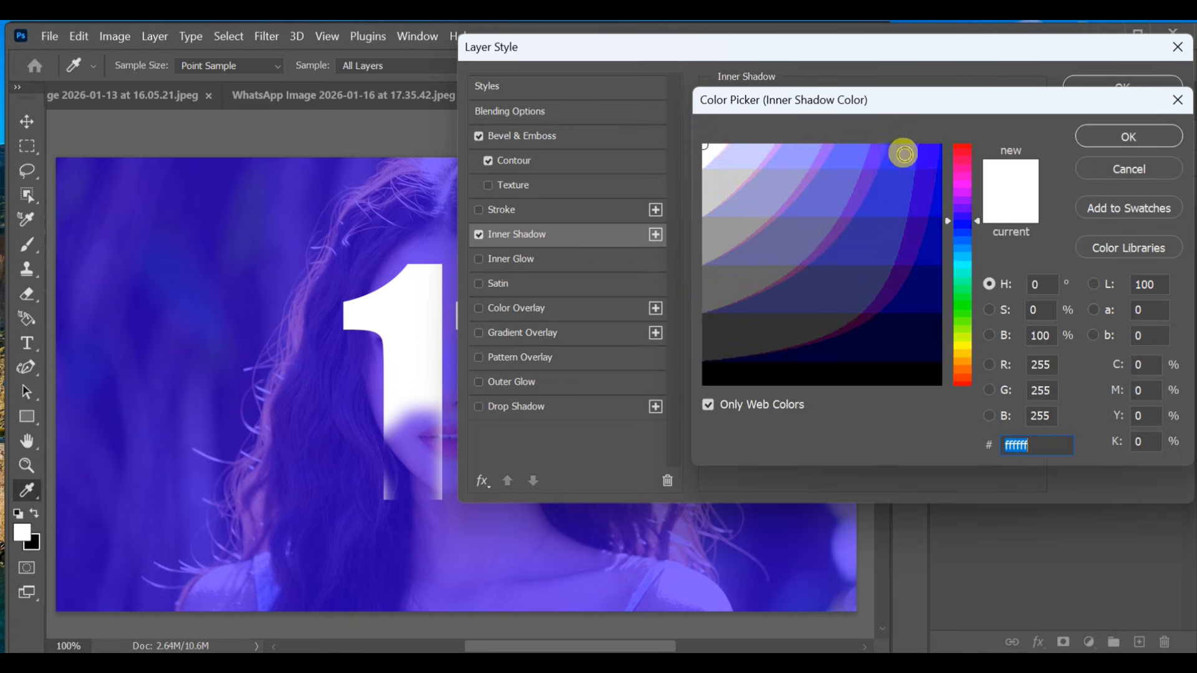
pyautogui.moveTo(904, 154); pyautogui.dragTo(865, 154)
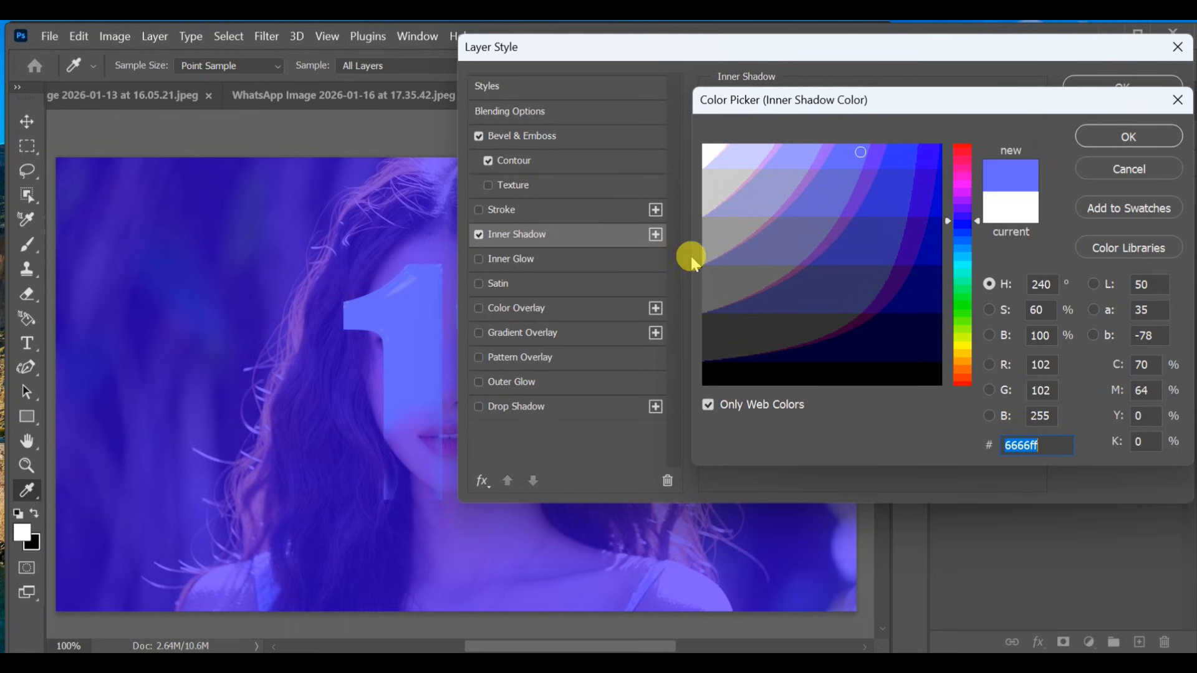
pyautogui.click(1092, 136)
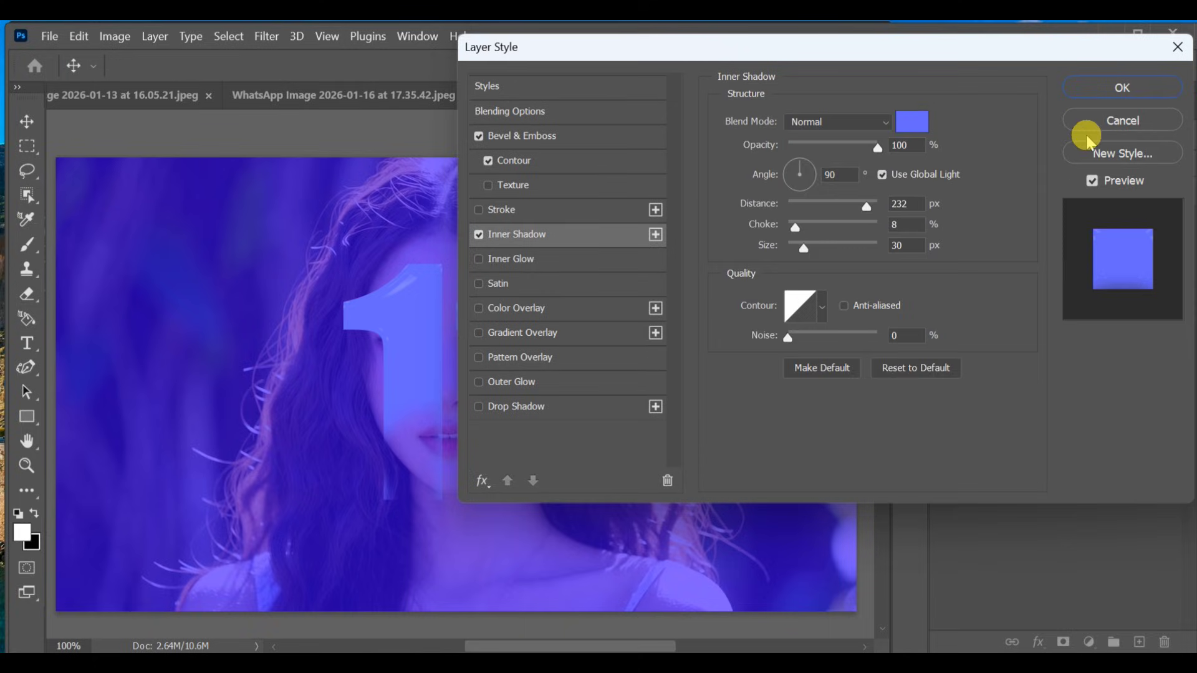
# Set the inner shadow's opacity to 30%, distance to 0 px, choke to 65% and size to 46 px.
pyautogui.click(905, 144)
pyautogui.press('BackSpace')
pyautogui.press('BackSpace')
pyautogui.press('BackSpace')
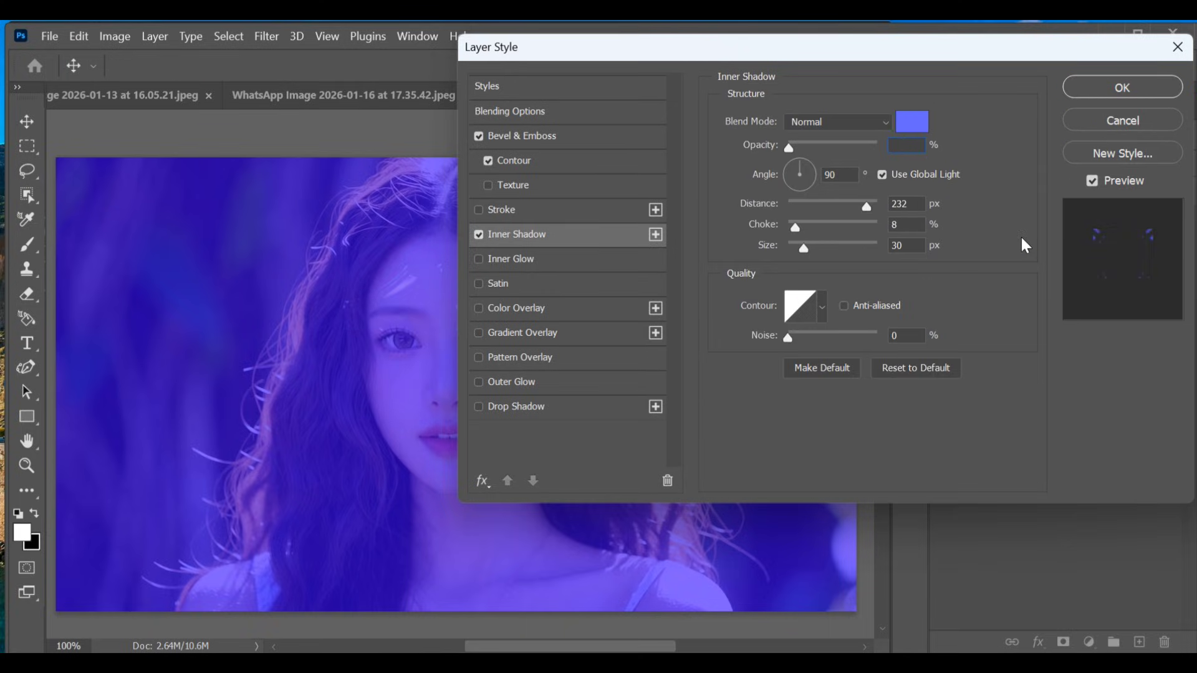
pyautogui.write('39')
pyautogui.press('BackSpace')
pyautogui.write('0')
pyautogui.moveTo(867, 205); pyautogui.dragTo(781, 211)
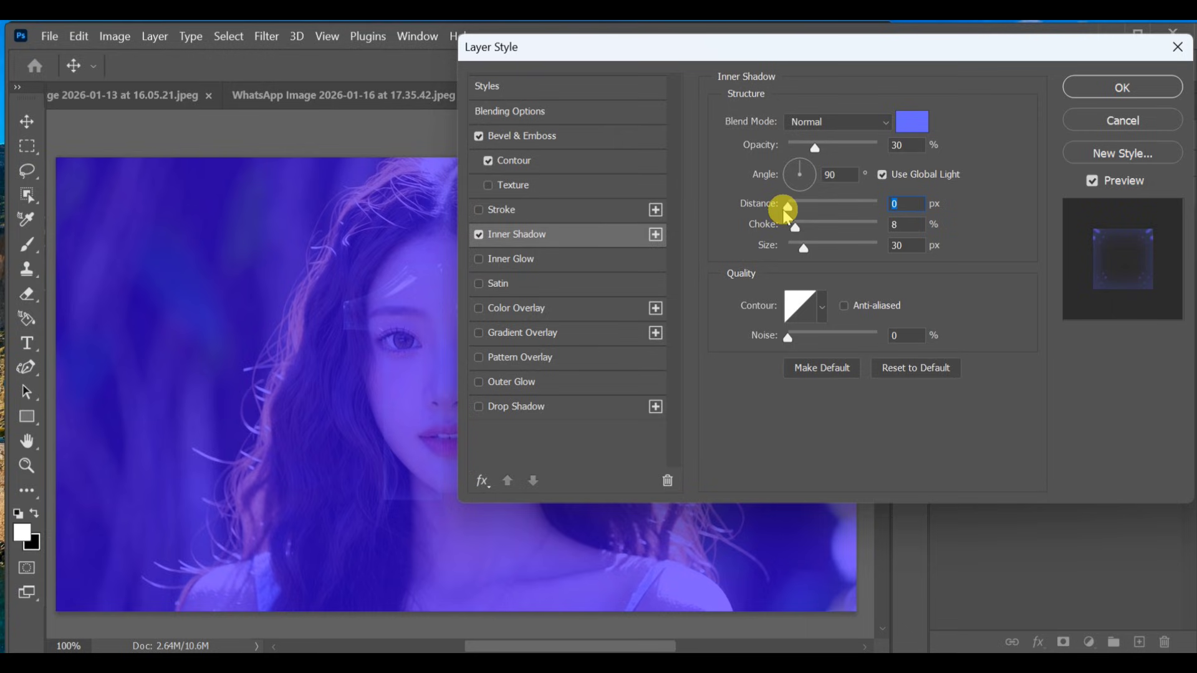
pyautogui.moveTo(797, 226); pyautogui.dragTo(806, 253)
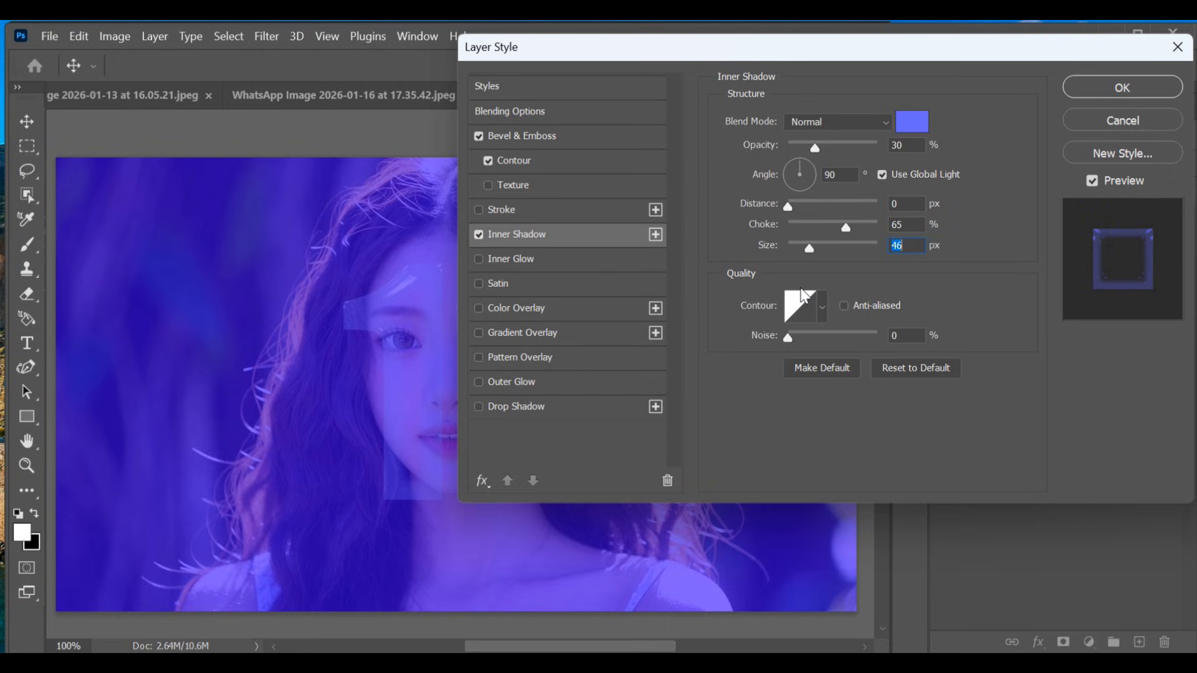
# Enable the Drop Shadow effect and change its color to dark navy blue, keeping the Multiply blend mode.
pyautogui.click(537, 406)
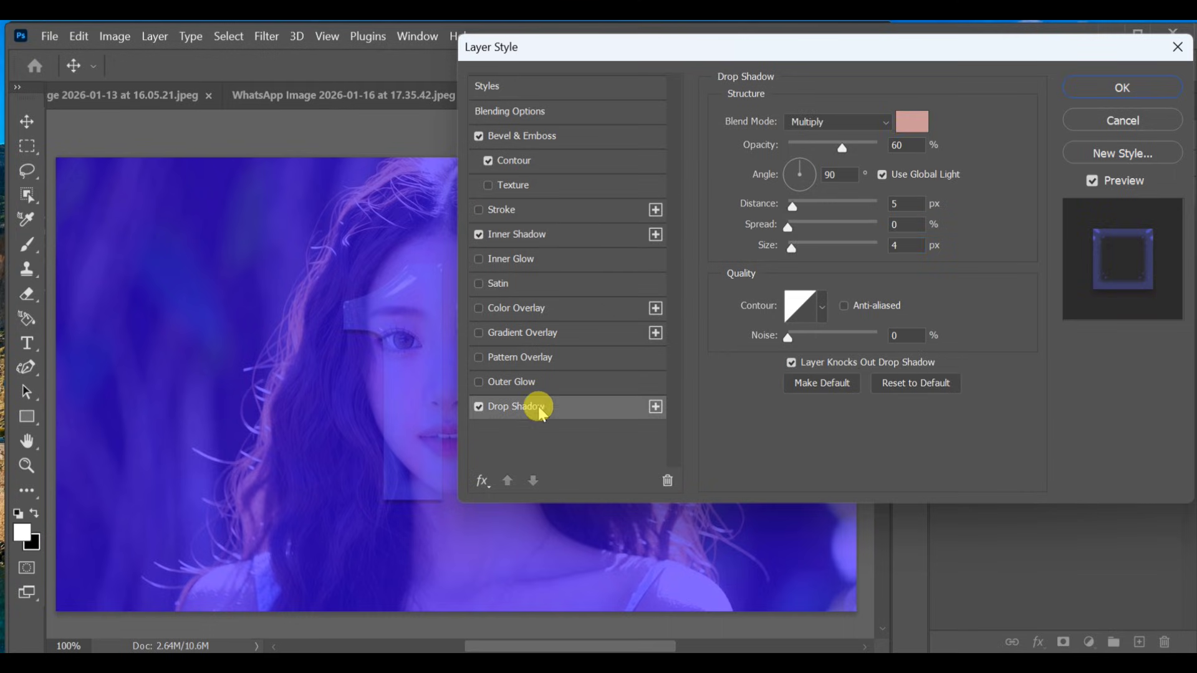
pyautogui.click(917, 123)
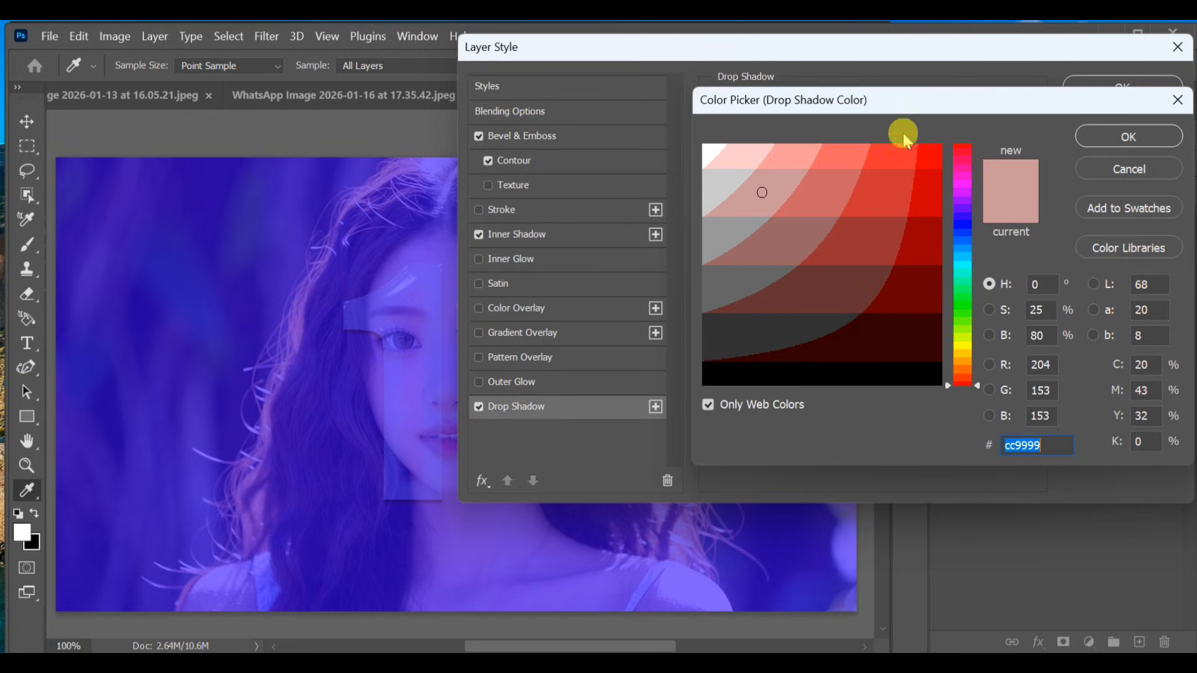
pyautogui.click(964, 227)
pyautogui.moveTo(925, 255)
pyautogui.mouseDown()
pyautogui.moveTo(916, 321)
pyautogui.moveTo(924, 305)
pyautogui.mouseUp()
pyautogui.click(1105, 138)
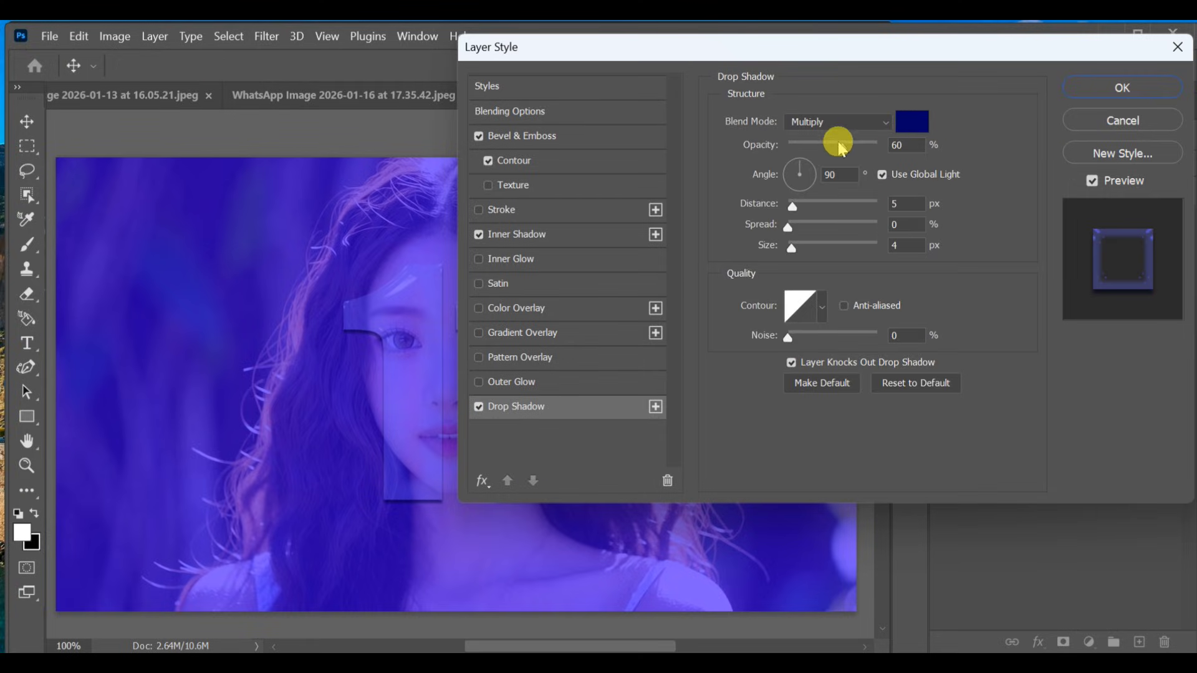
# Set the drop shadow's opacity to 8%, adjust its distance and size, and apply the layer style.
pyautogui.moveTo(839, 146); pyautogui.dragTo(785, 142)
pyautogui.write('8')
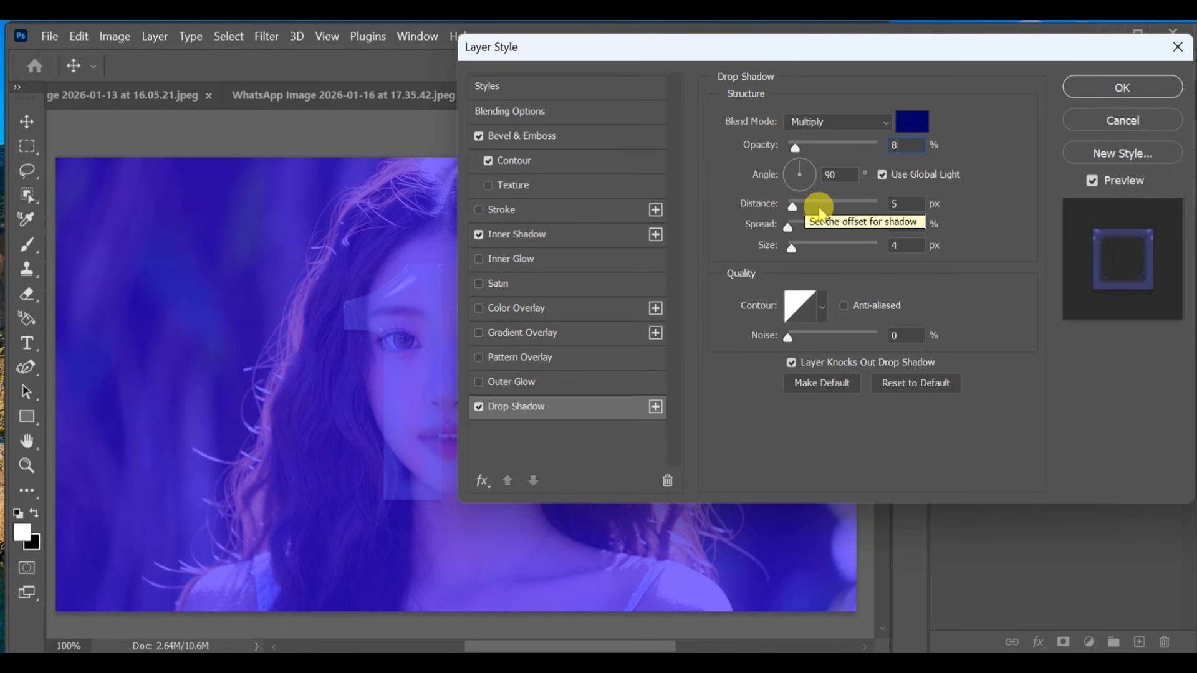
pyautogui.moveTo(802, 208); pyautogui.dragTo(837, 225)
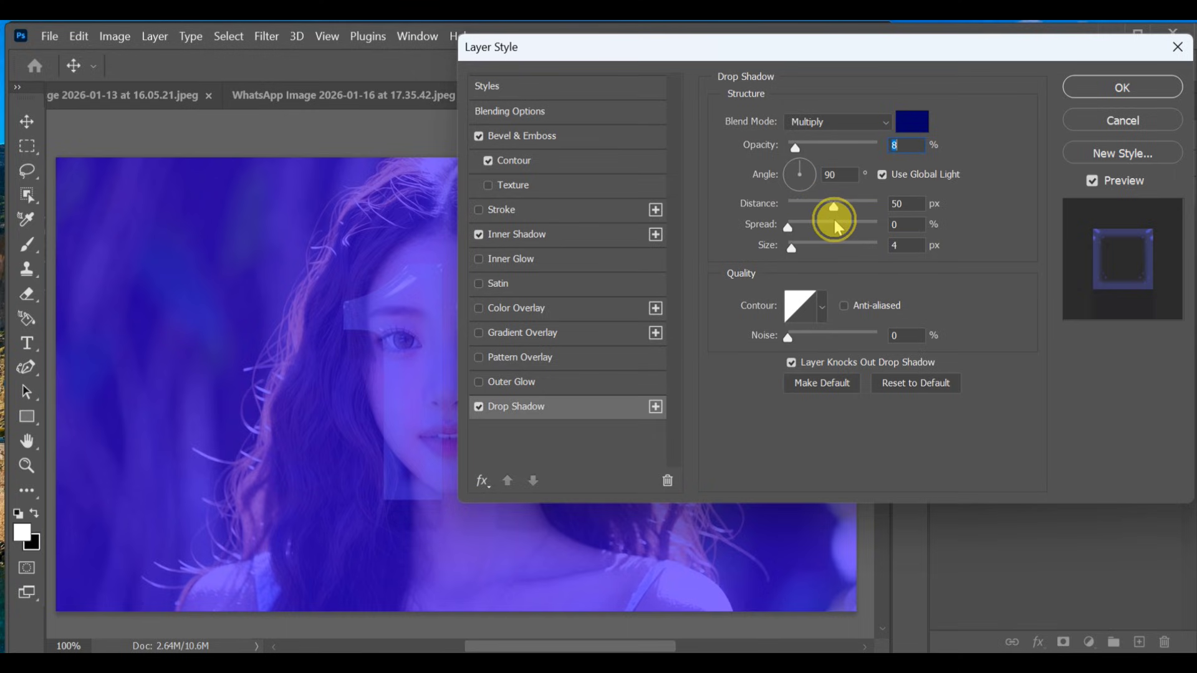
pyautogui.click(835, 215)
pyautogui.click(909, 210)
pyautogui.press('BackSpace')
pyautogui.doubleClick(907, 247)
pyautogui.click(1125, 91)
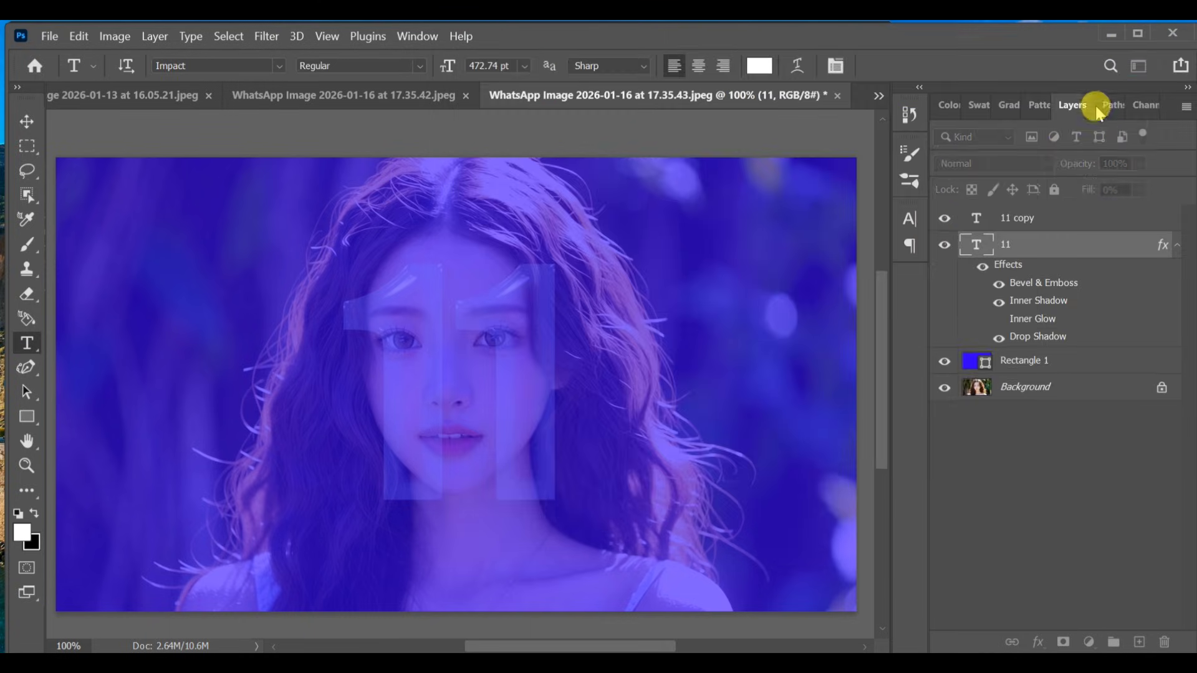
# Select the top "11 copy" text layer, open its layer style settings and enable Bevel & Emboss.
pyautogui.click(971, 217)
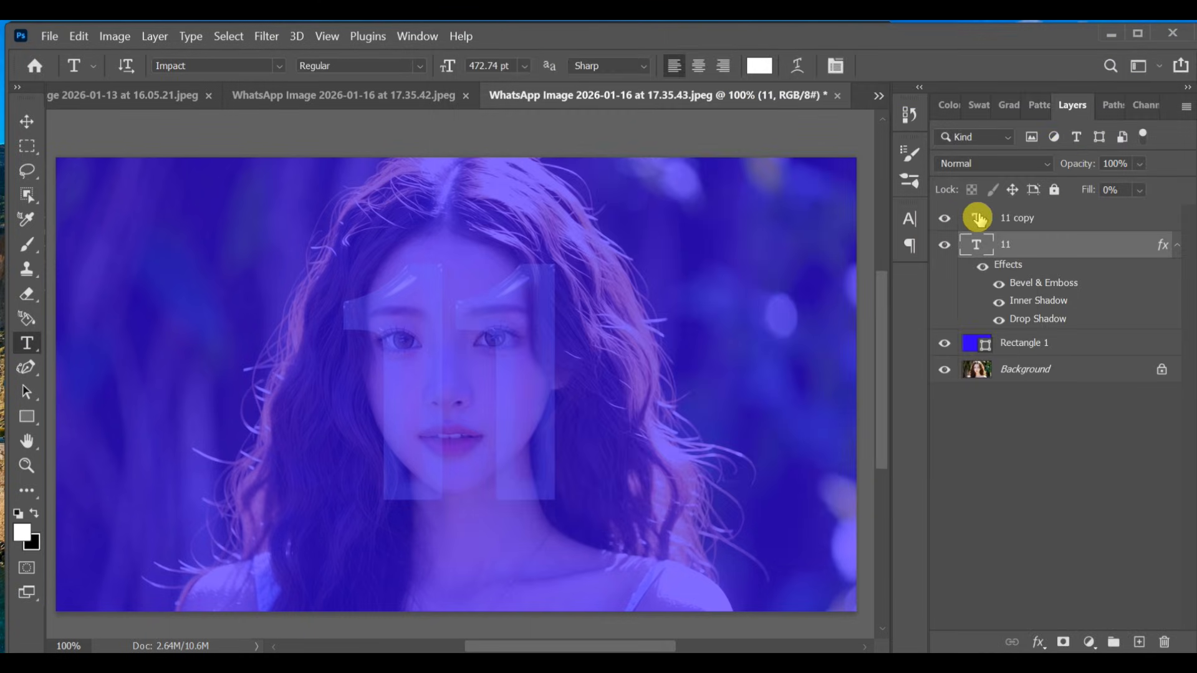
pyautogui.click(978, 218)
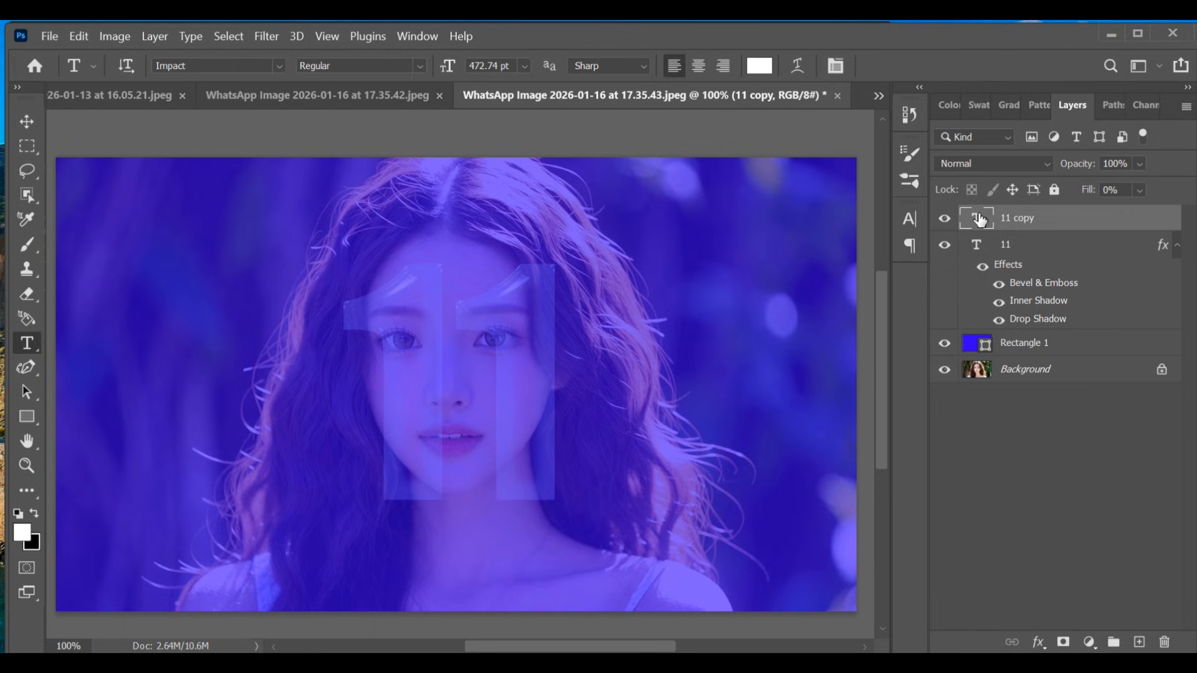
pyautogui.click(1066, 456)
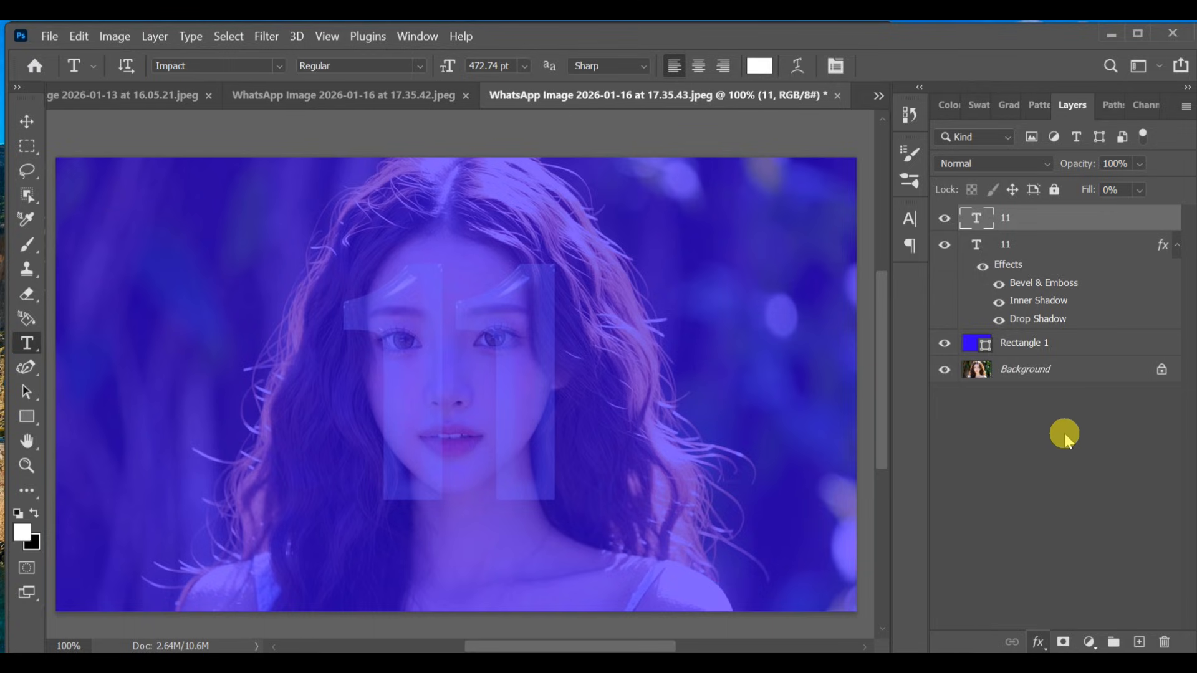
pyautogui.doubleClick(1091, 217)
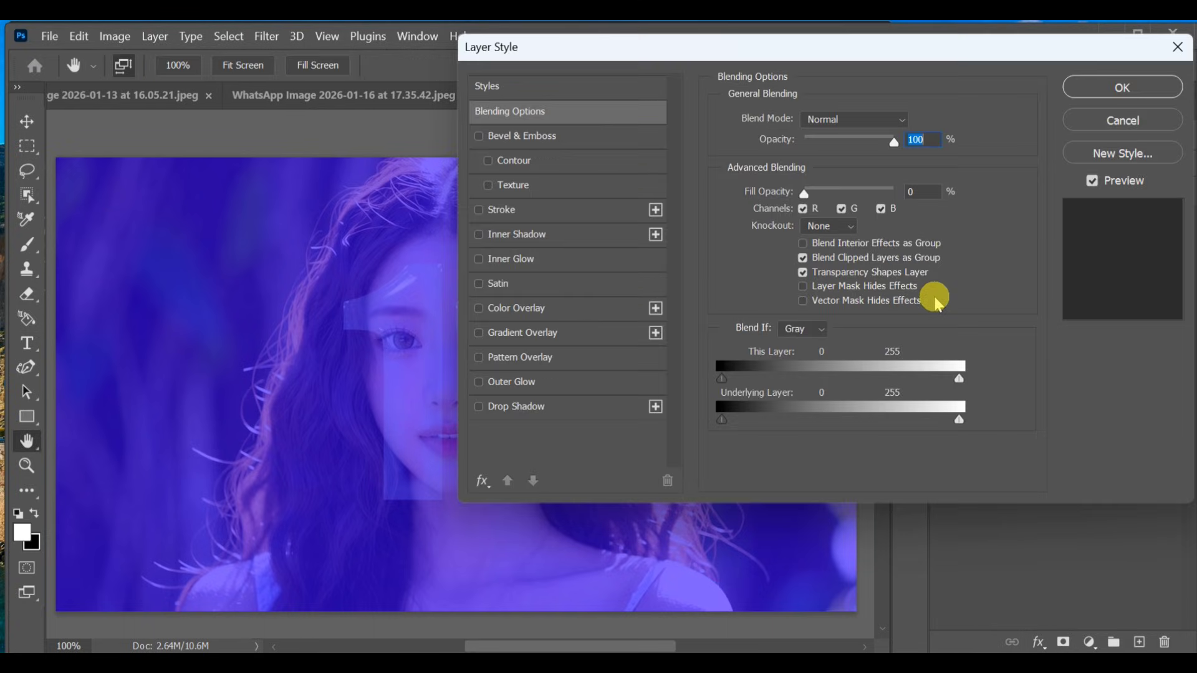
pyautogui.click(557, 138)
# Set the top text layer's bevel depth to 180%.
pyautogui.moveTo(899, 160); pyautogui.dragTo(975, 191)
pyautogui.press('BackSpace')
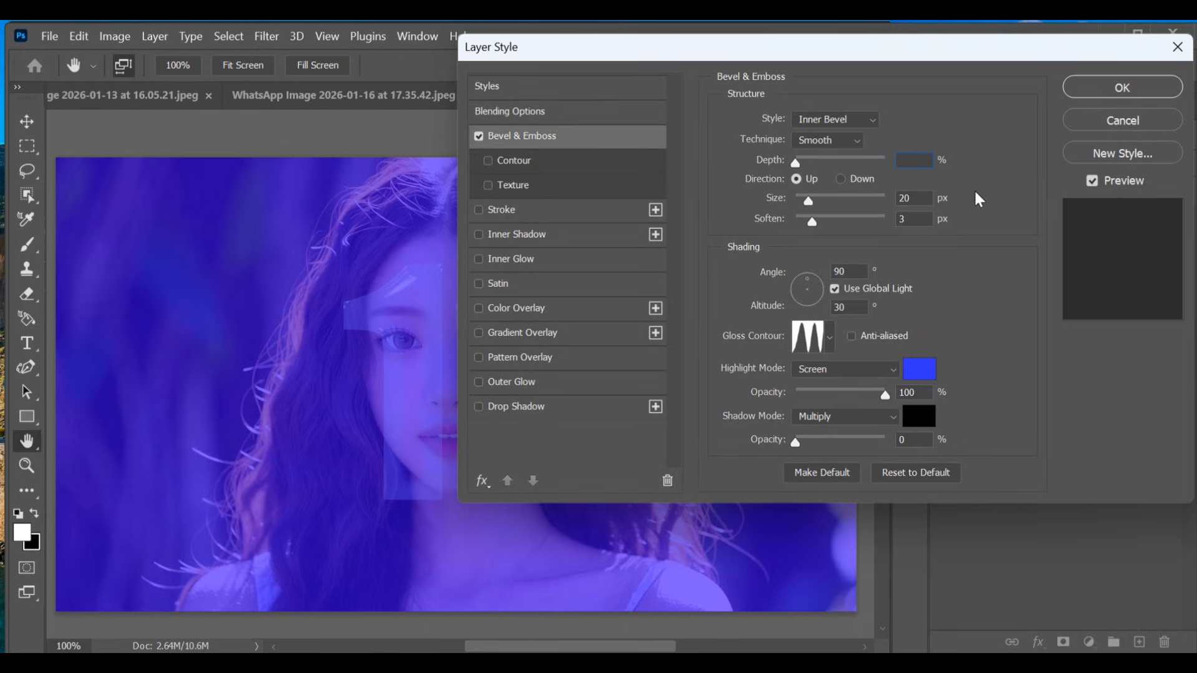
pyautogui.write('18')
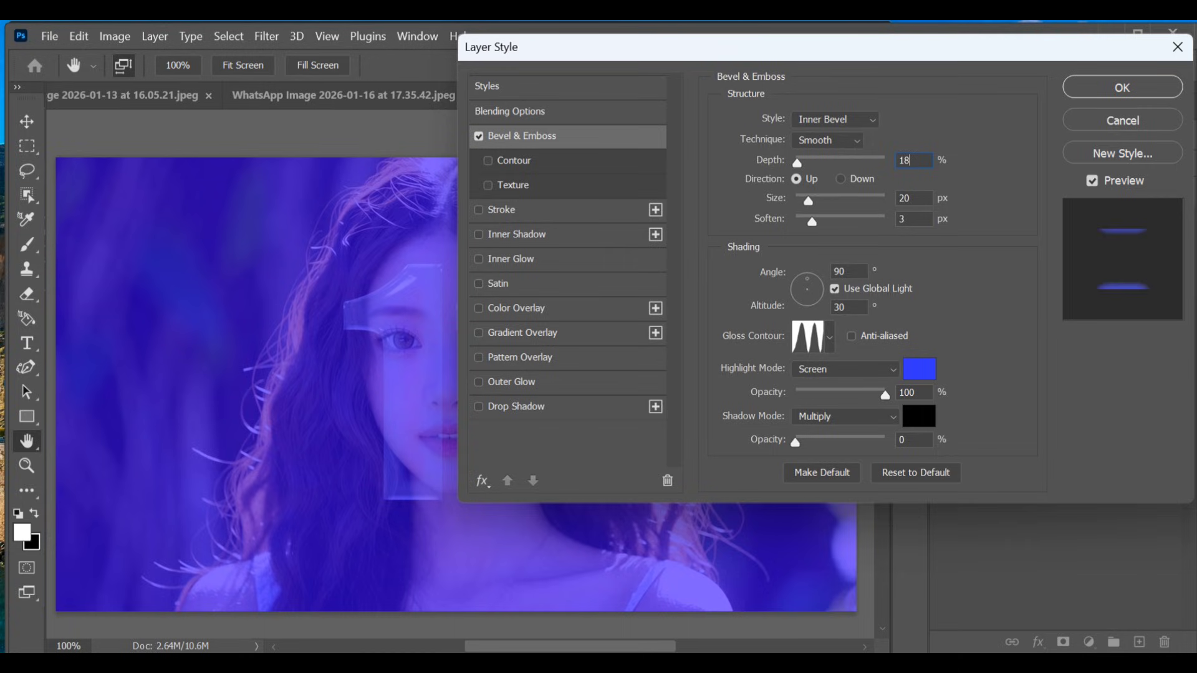
pyautogui.write('0')
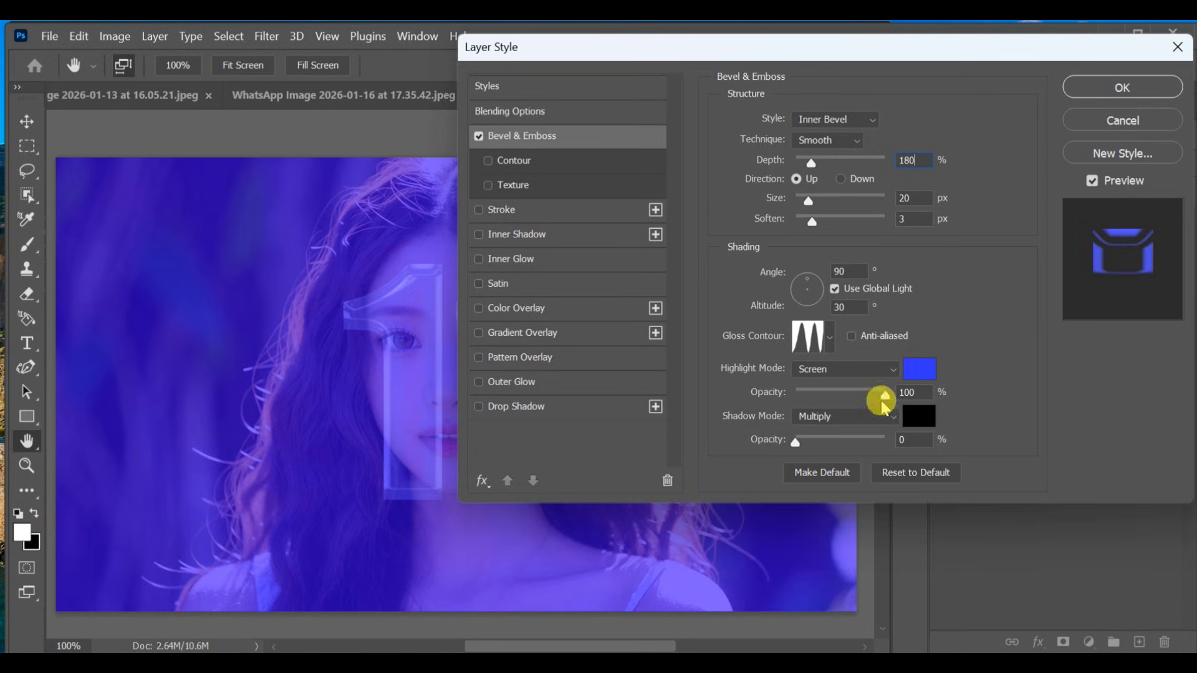
# Set the top text layer's bevel depth to 43% and size to 101 px, and apply the layer style.
pyautogui.moveTo(811, 162); pyautogui.dragTo(802, 165)
pyautogui.click(914, 197)
pyautogui.write('2')
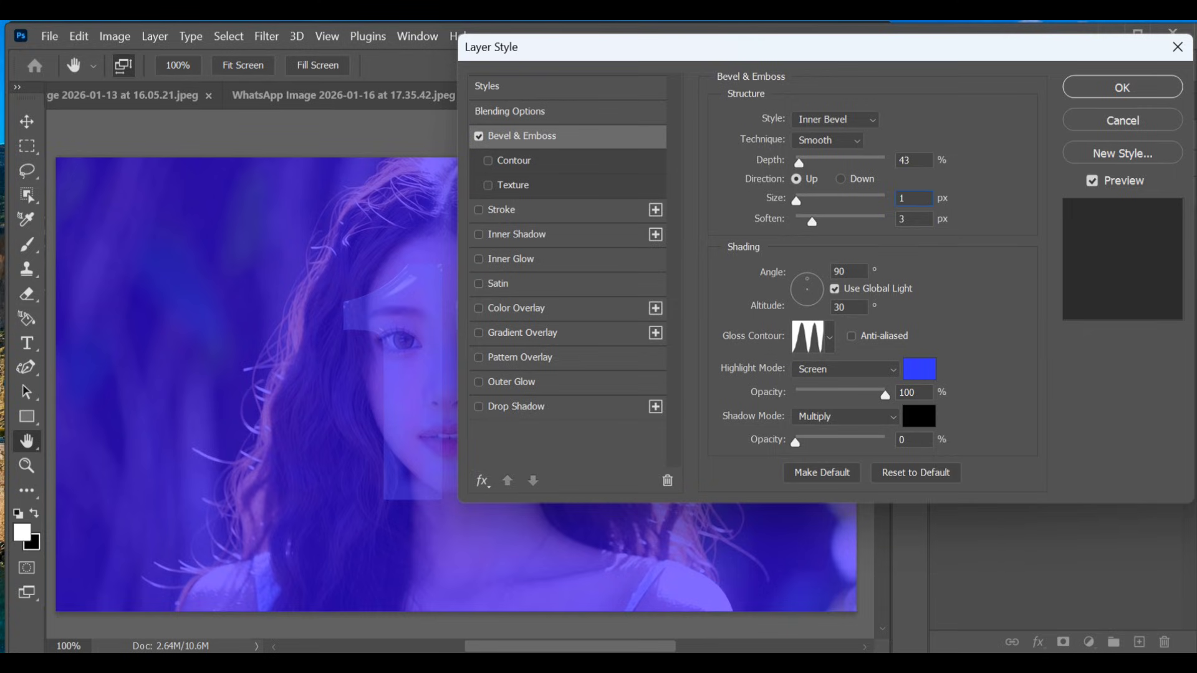
pyautogui.write('0')
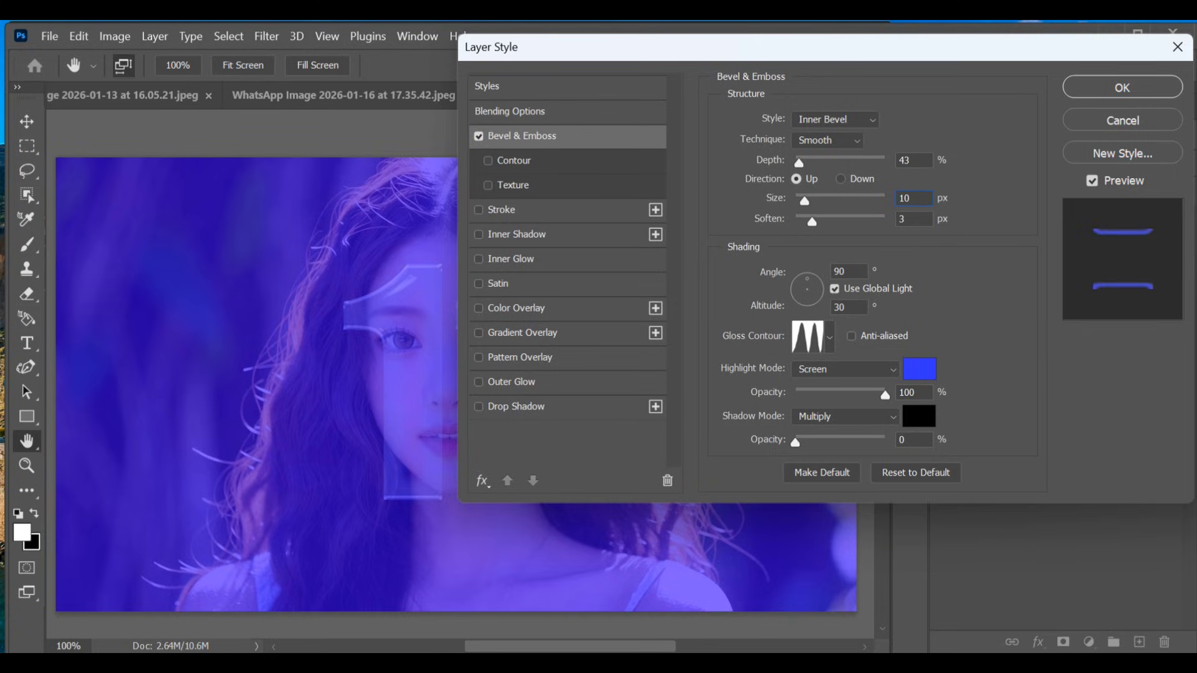
pyautogui.write('1')
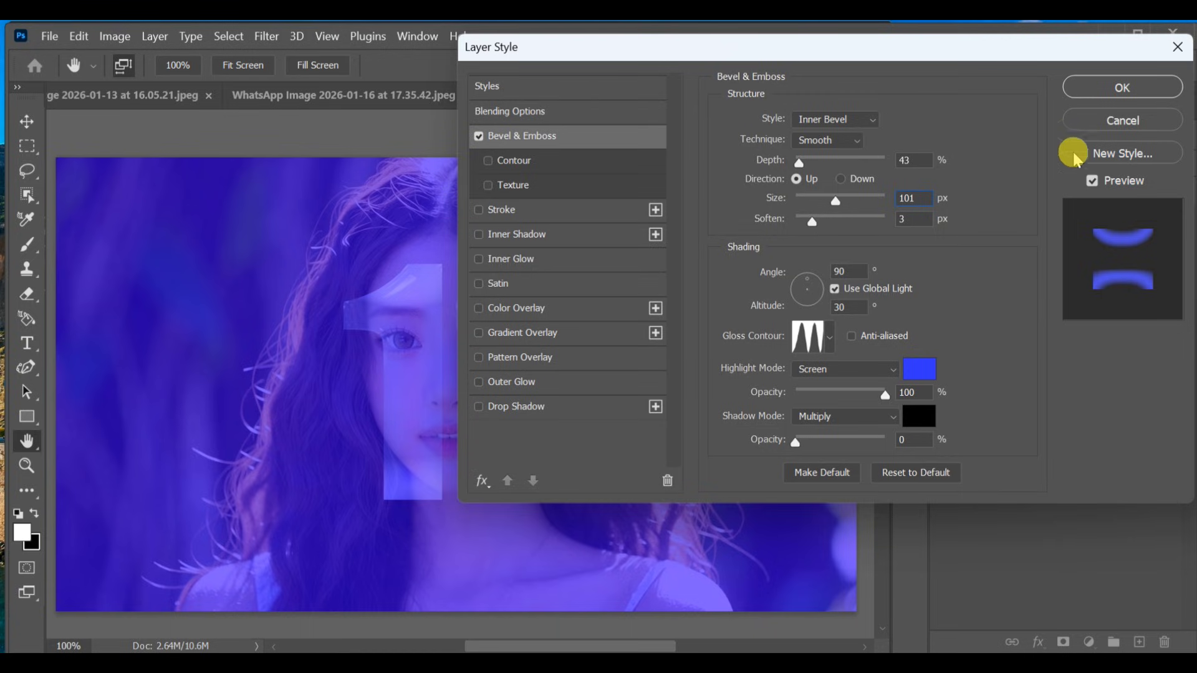
pyautogui.click(1123, 88)
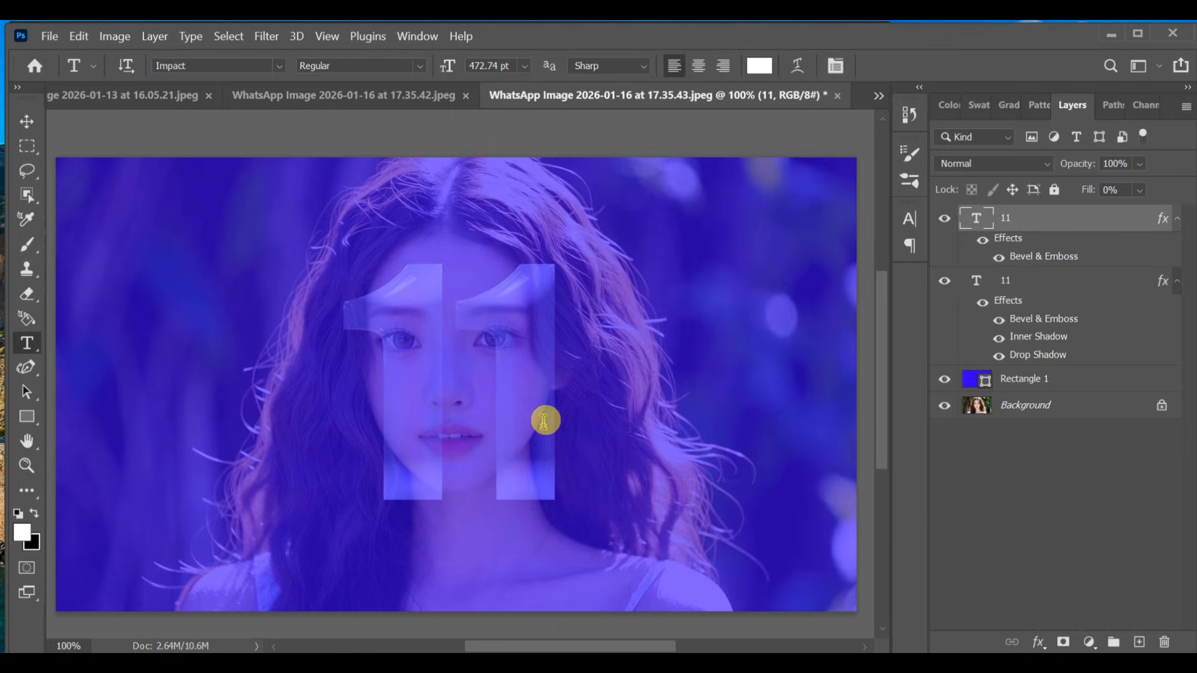